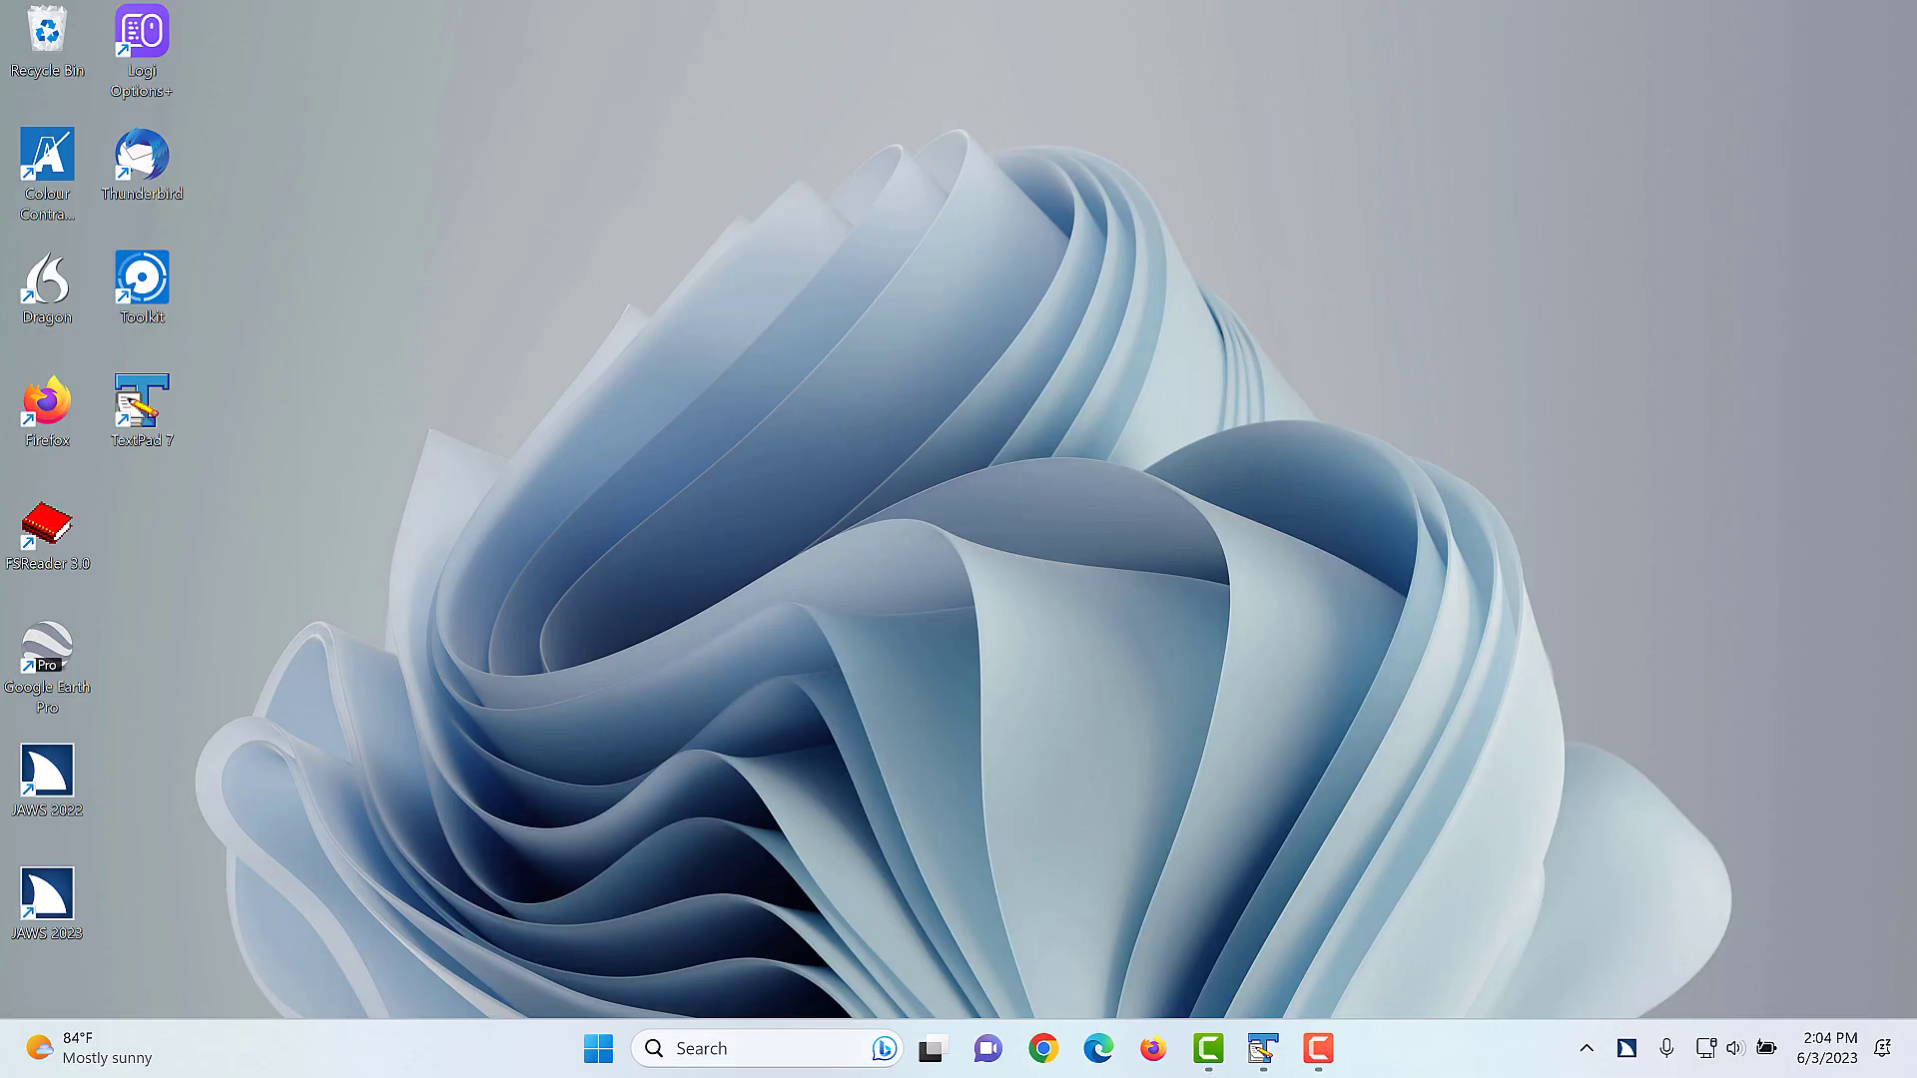
# Show the desktop and move focus between the JAWS 2022 and JAWS 2023 shortcuts, ending on JAWS 2022.
pyautogui.press('super+d')
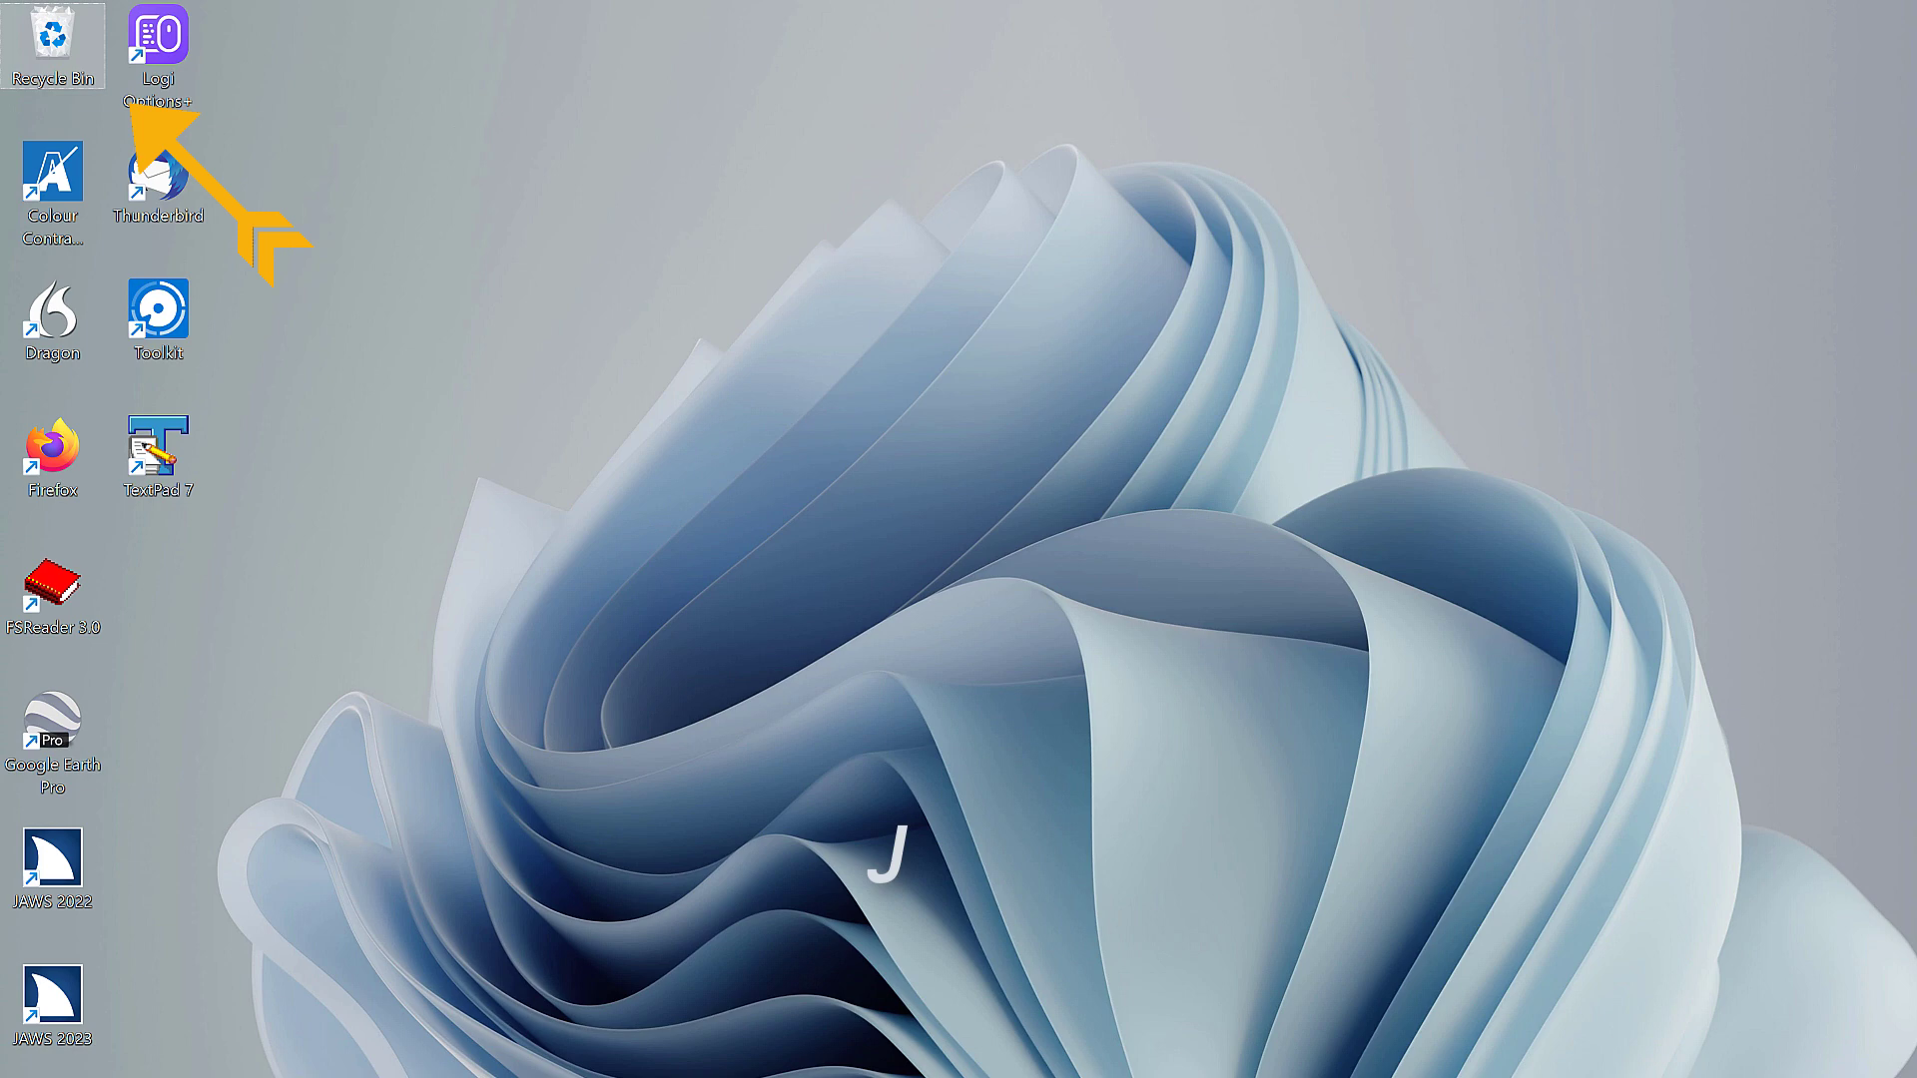
pyautogui.press('j')
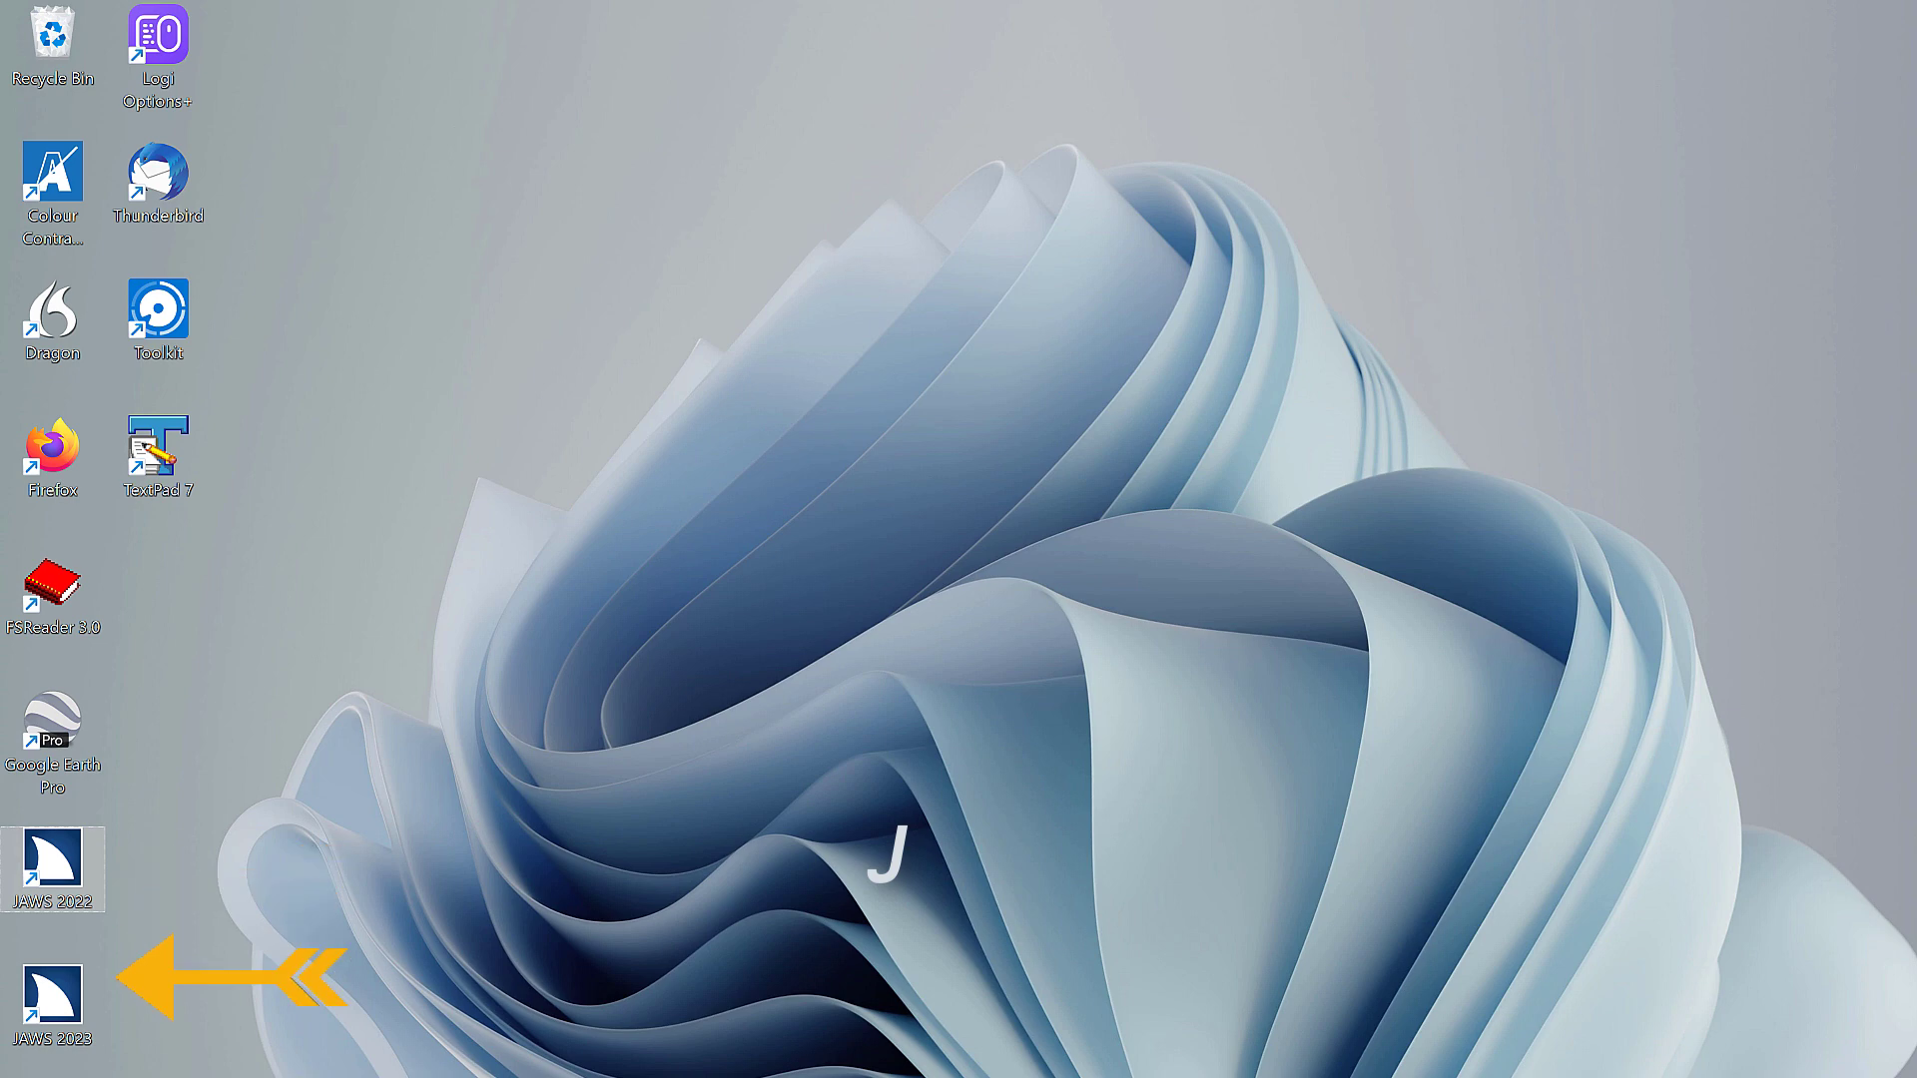
pyautogui.press('j')
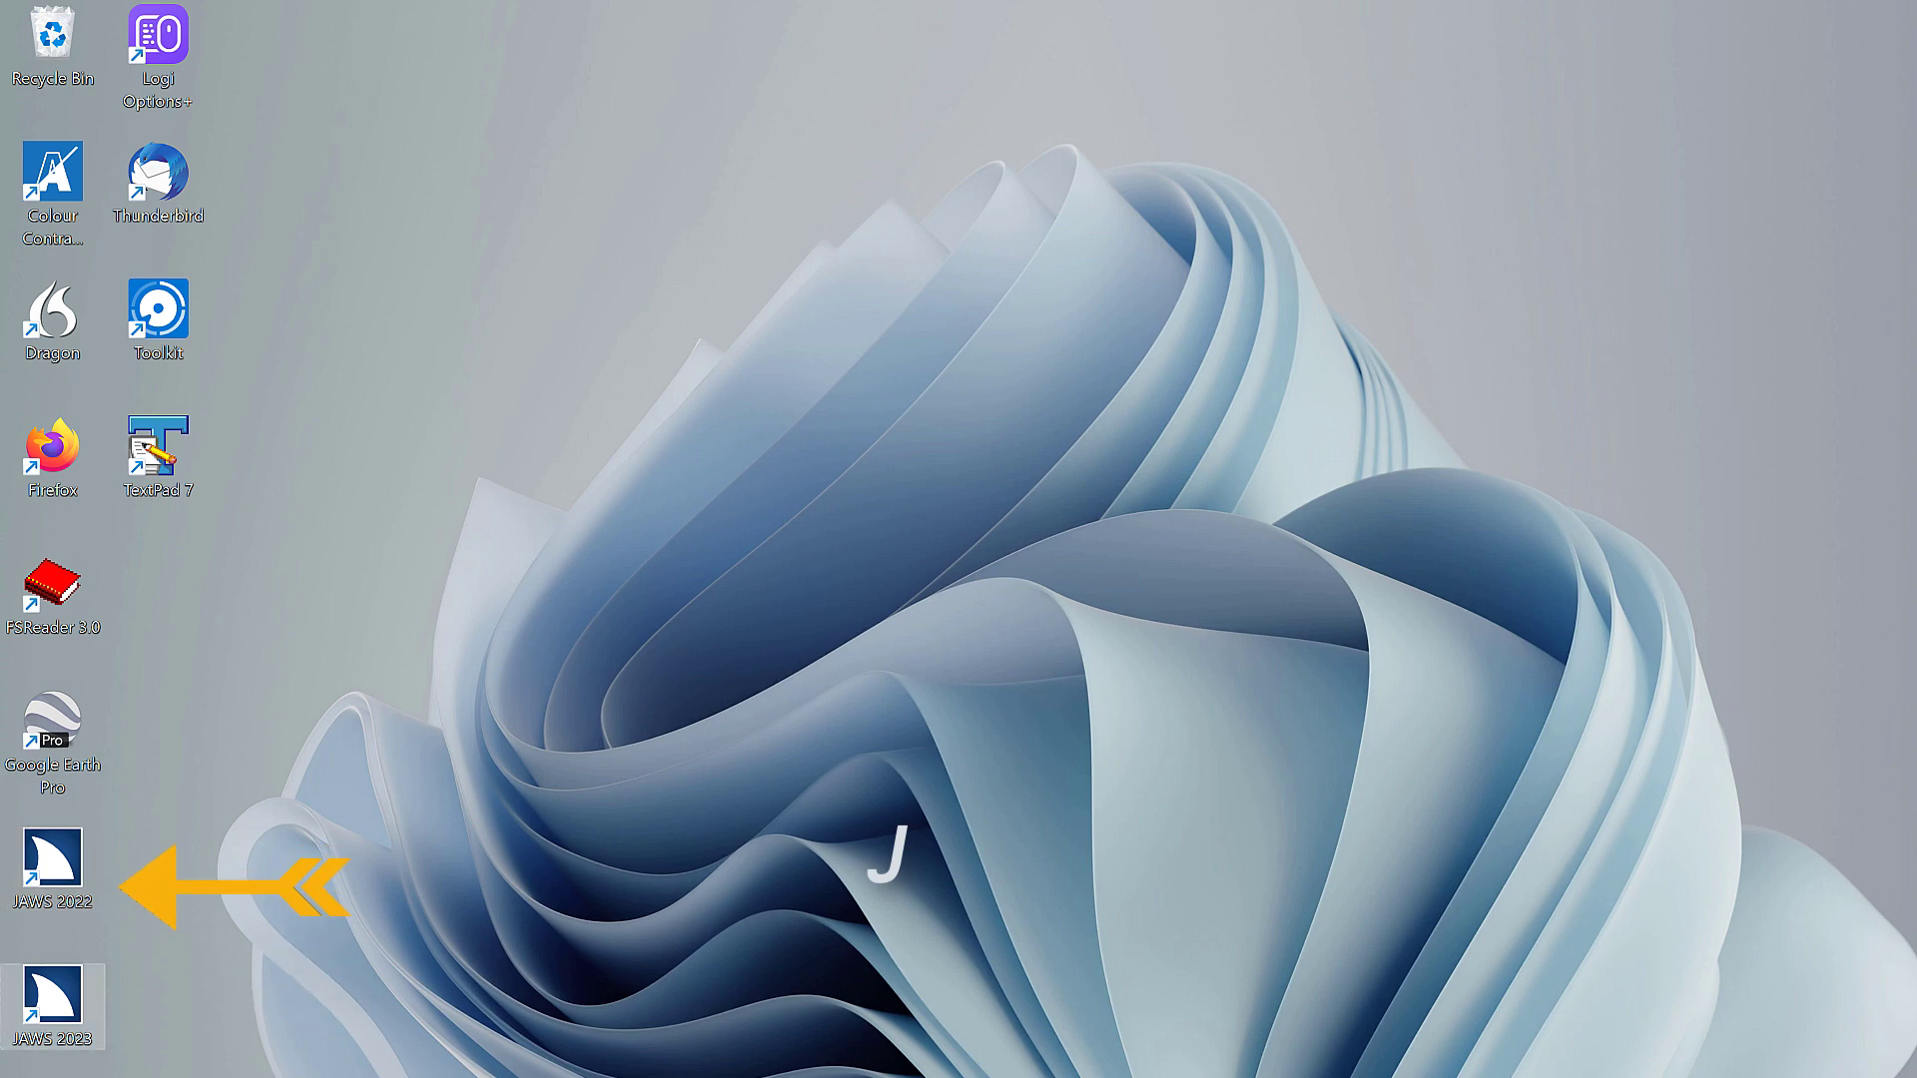
pyautogui.press('j')
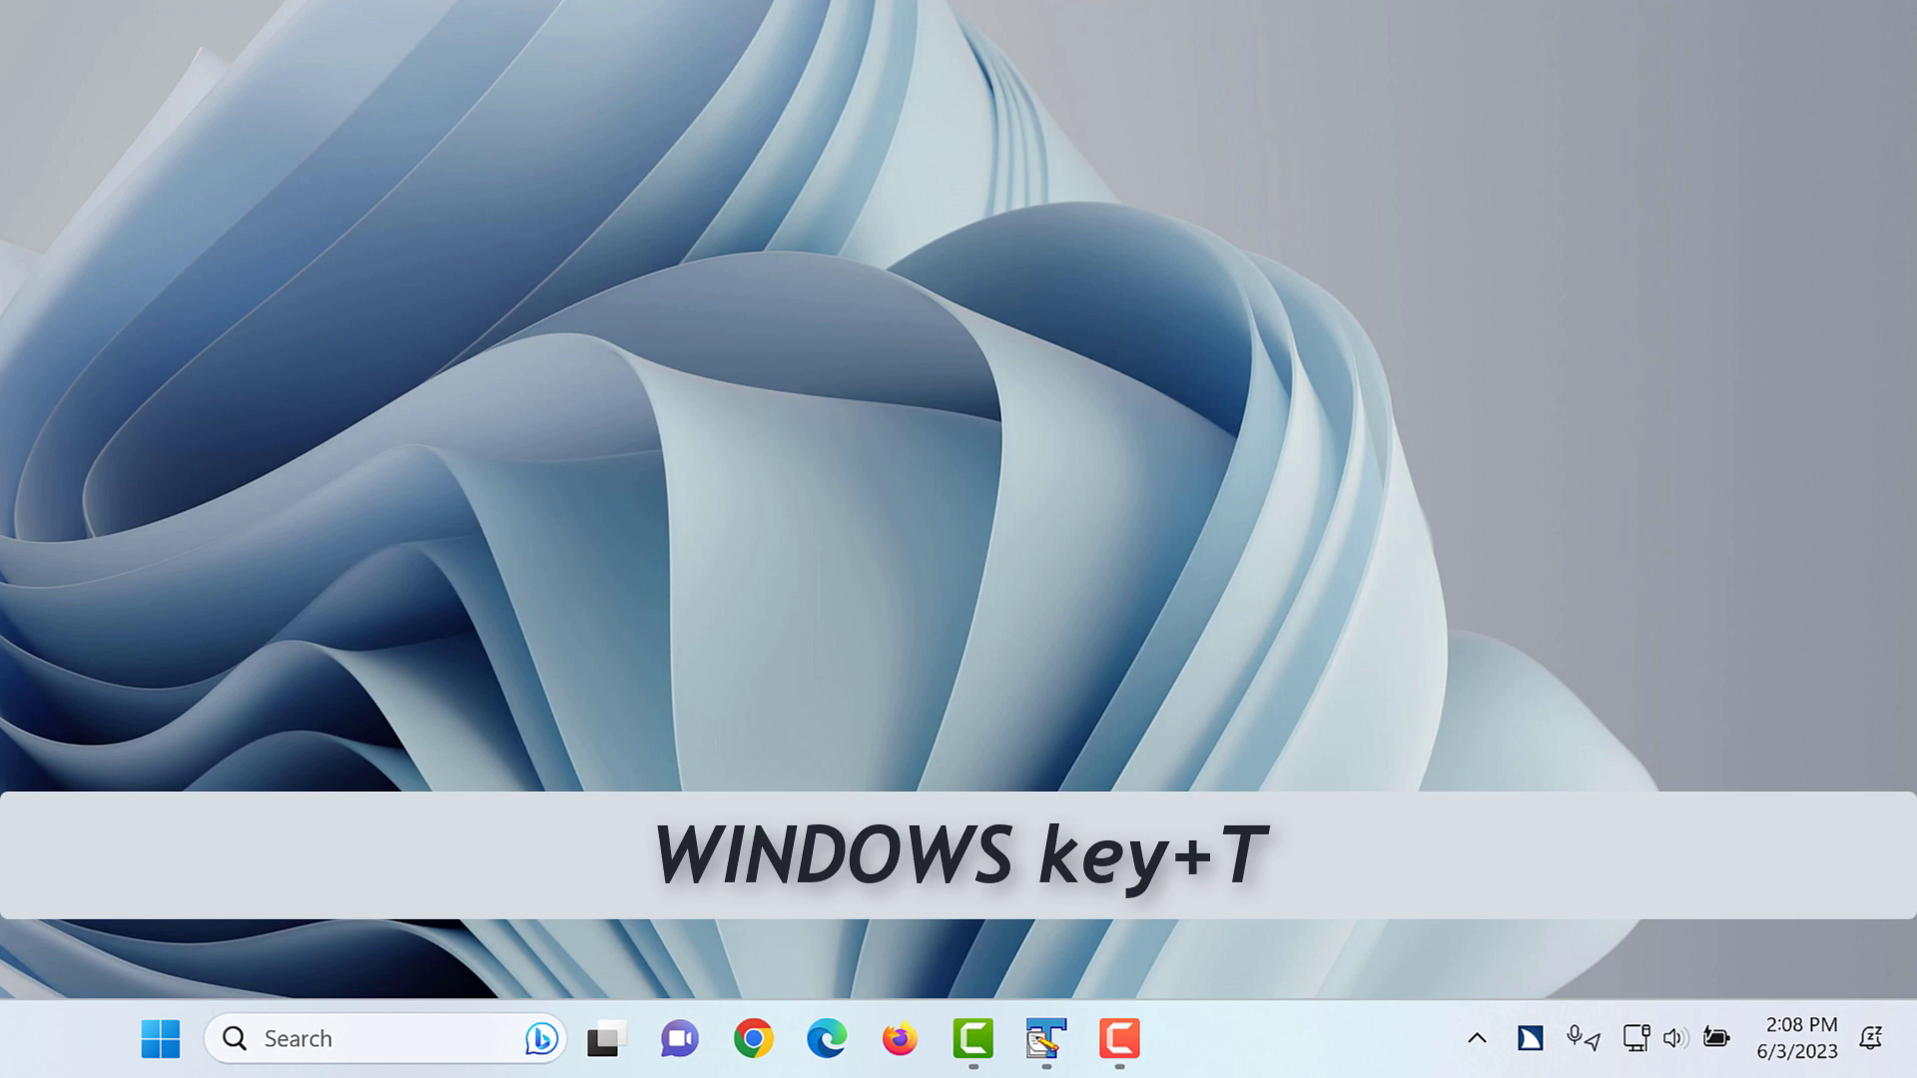
# Focus the taskbar apps and step through Edge, Firefox, Camtasia and the rest until focus wraps to Chrome.
pyautogui.press('super+t')
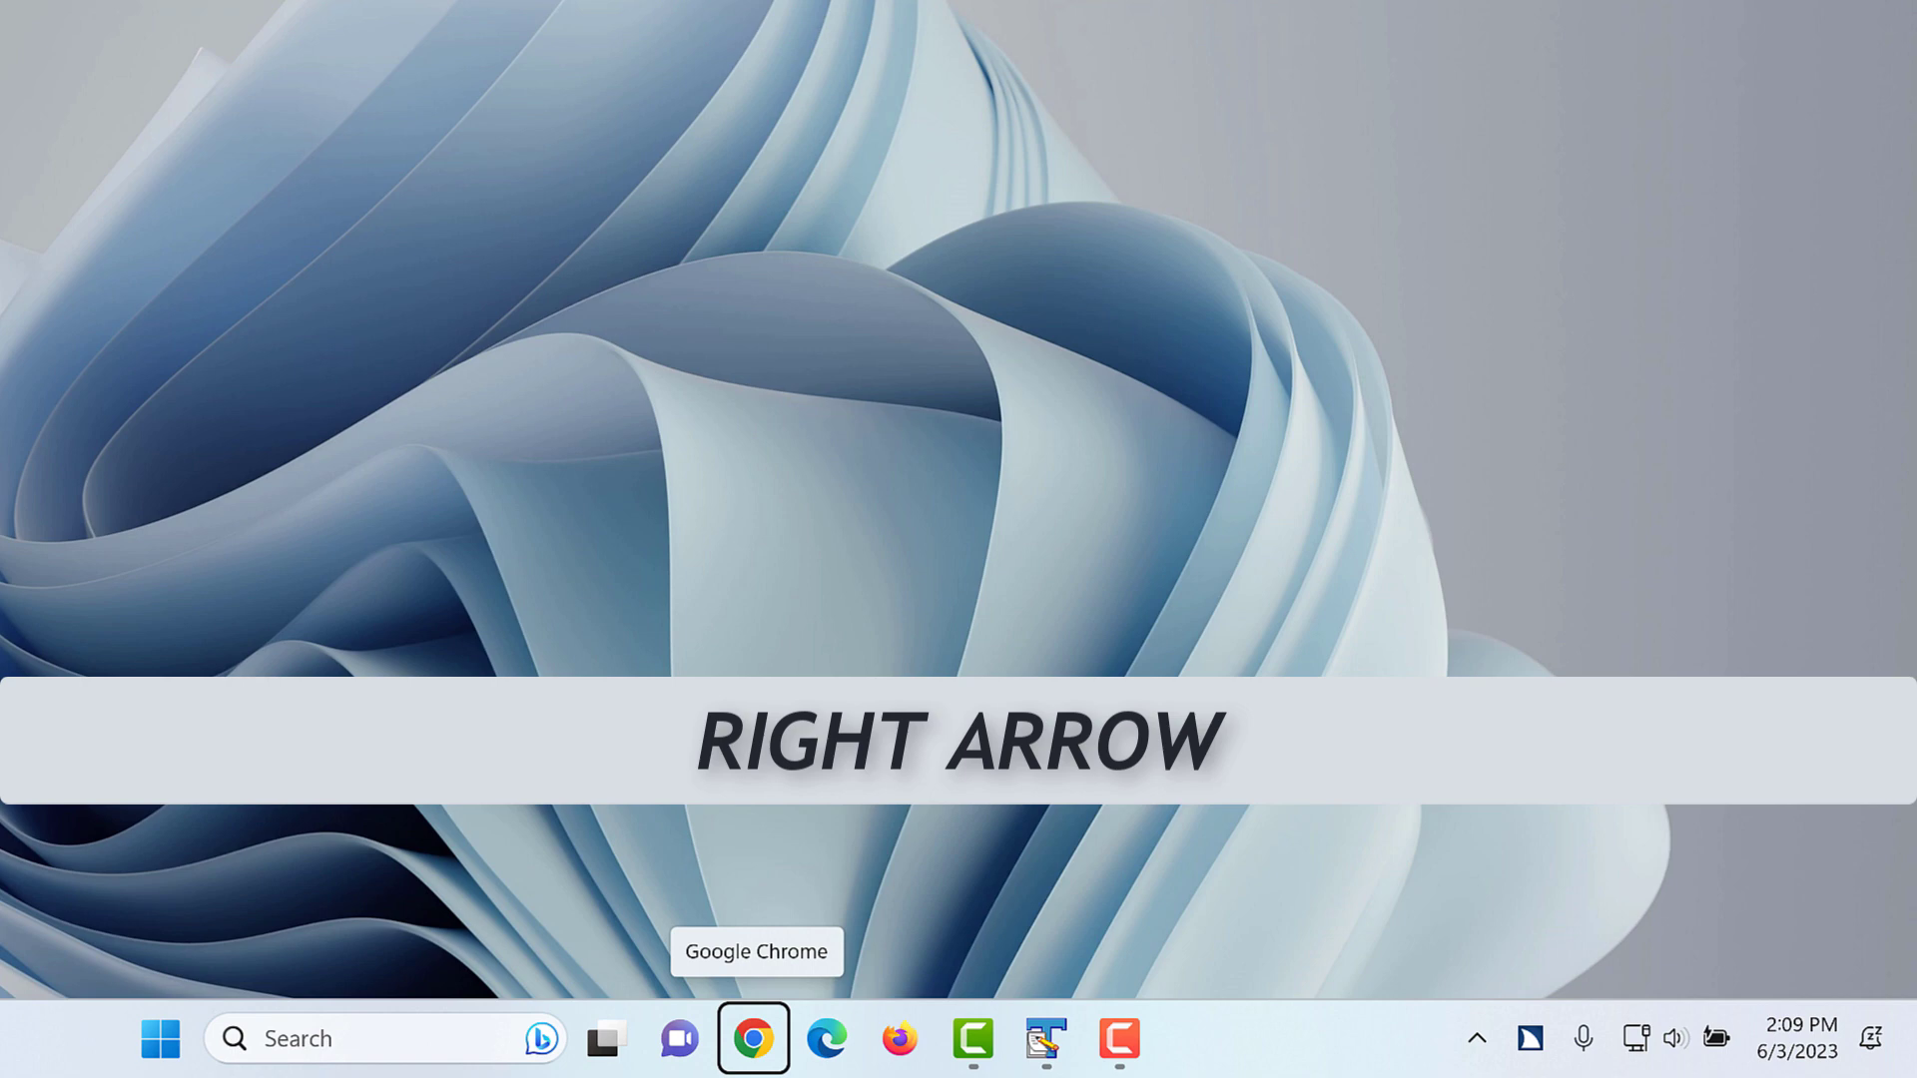
pyautogui.press('Right')
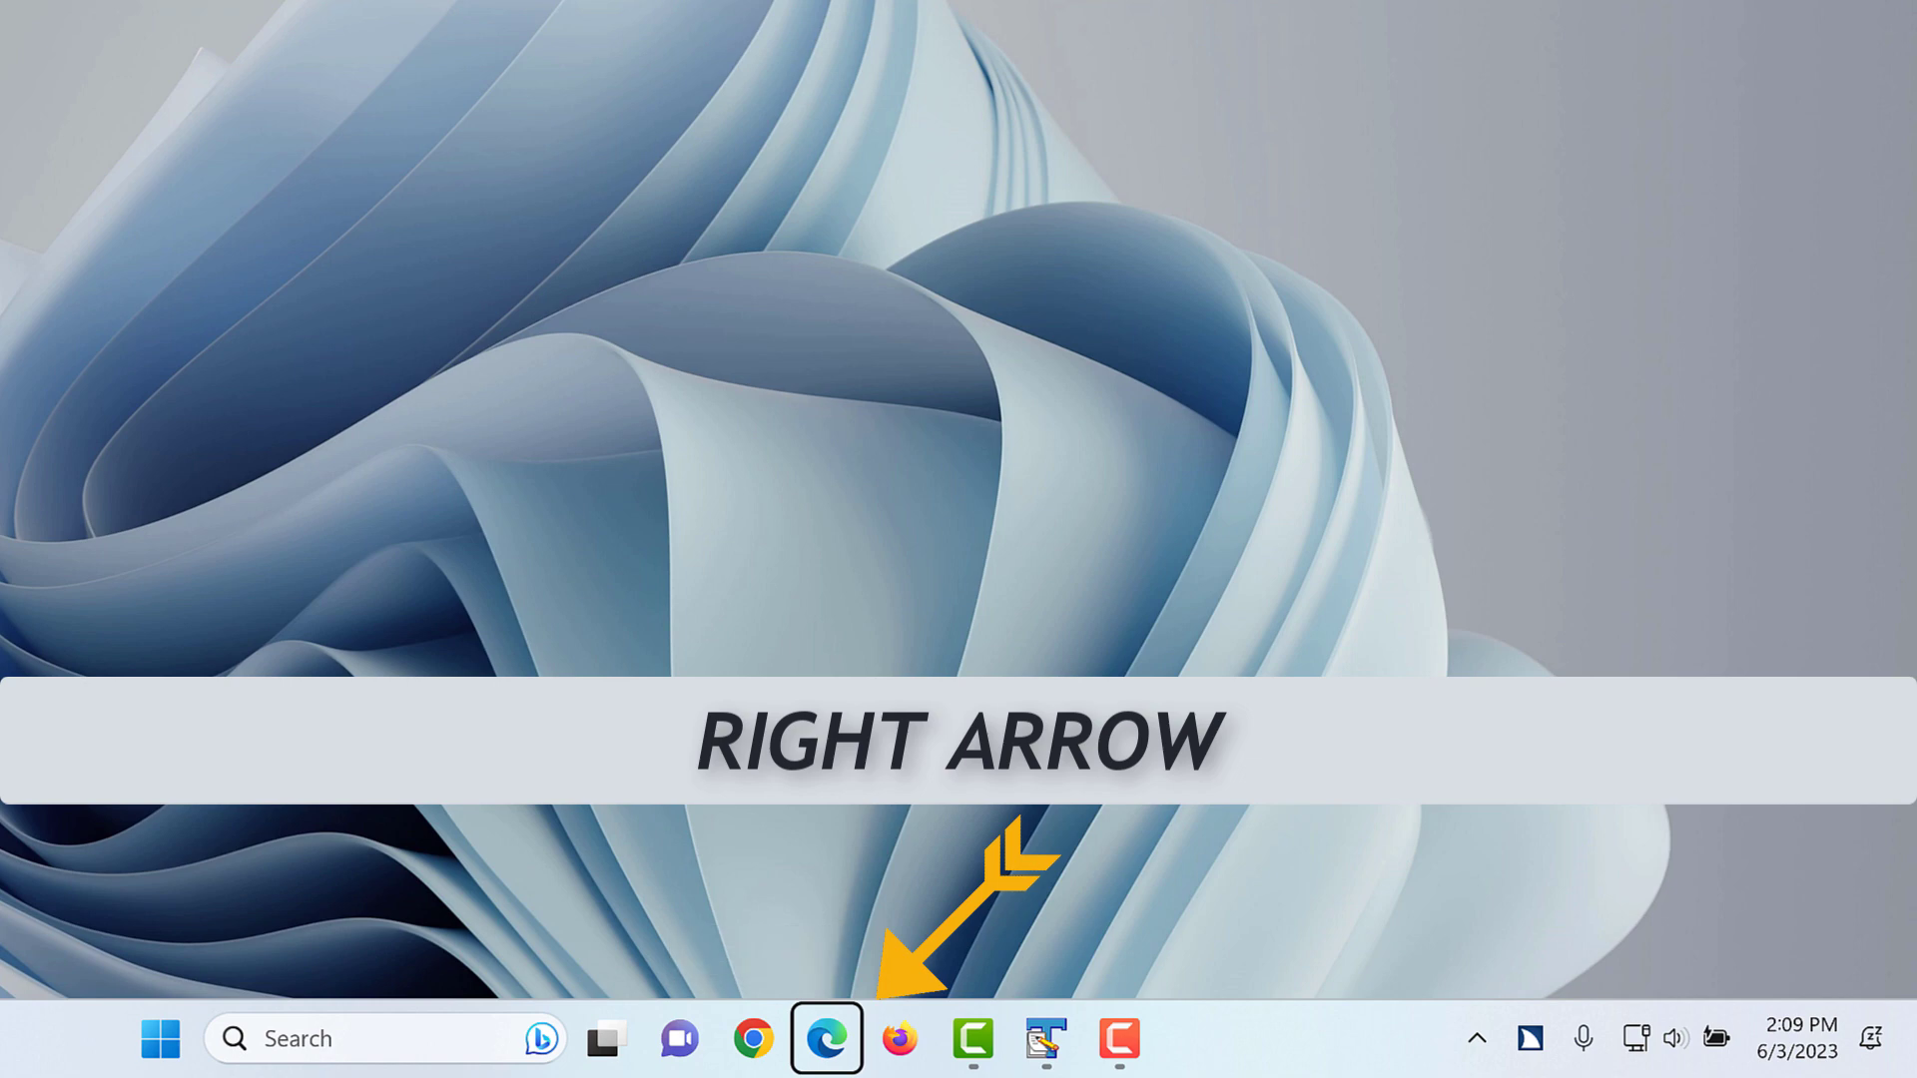
pyautogui.press('Right')
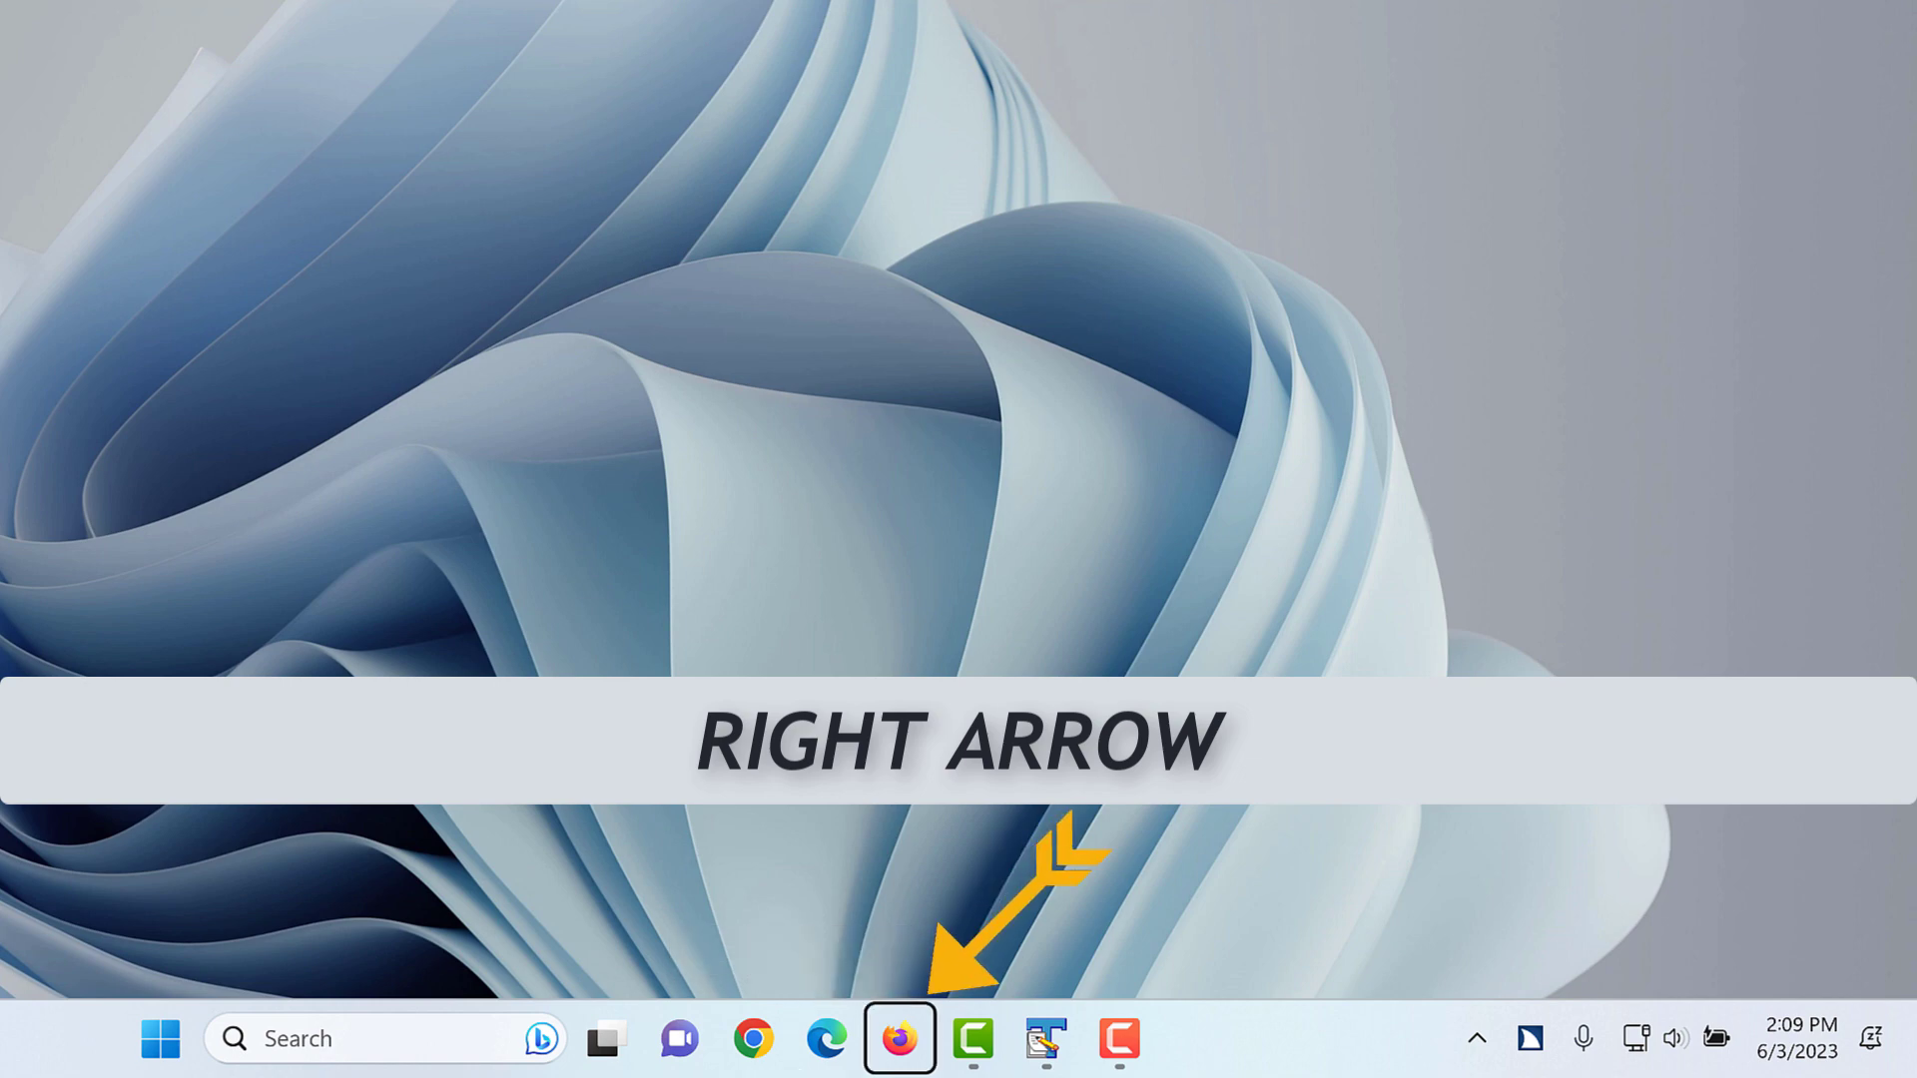
pyautogui.press('Right')
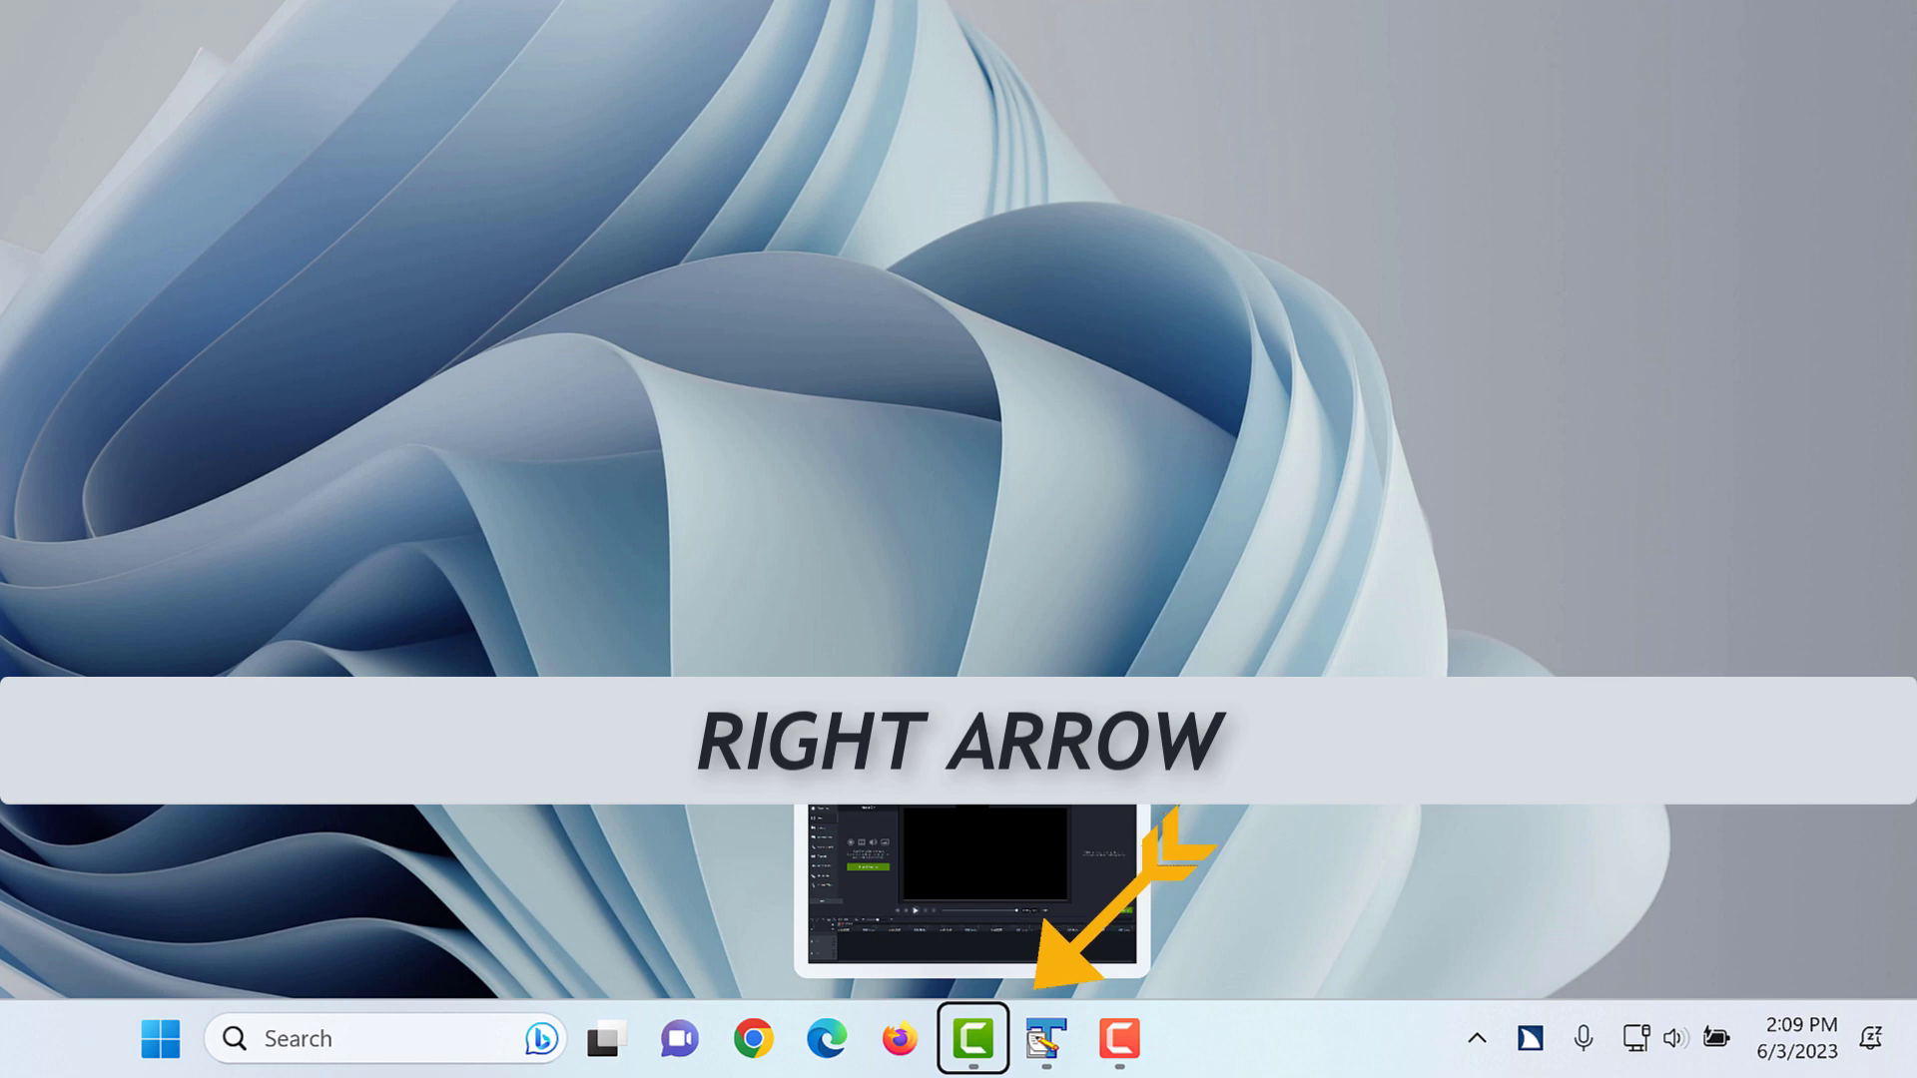
pyautogui.press('Right')
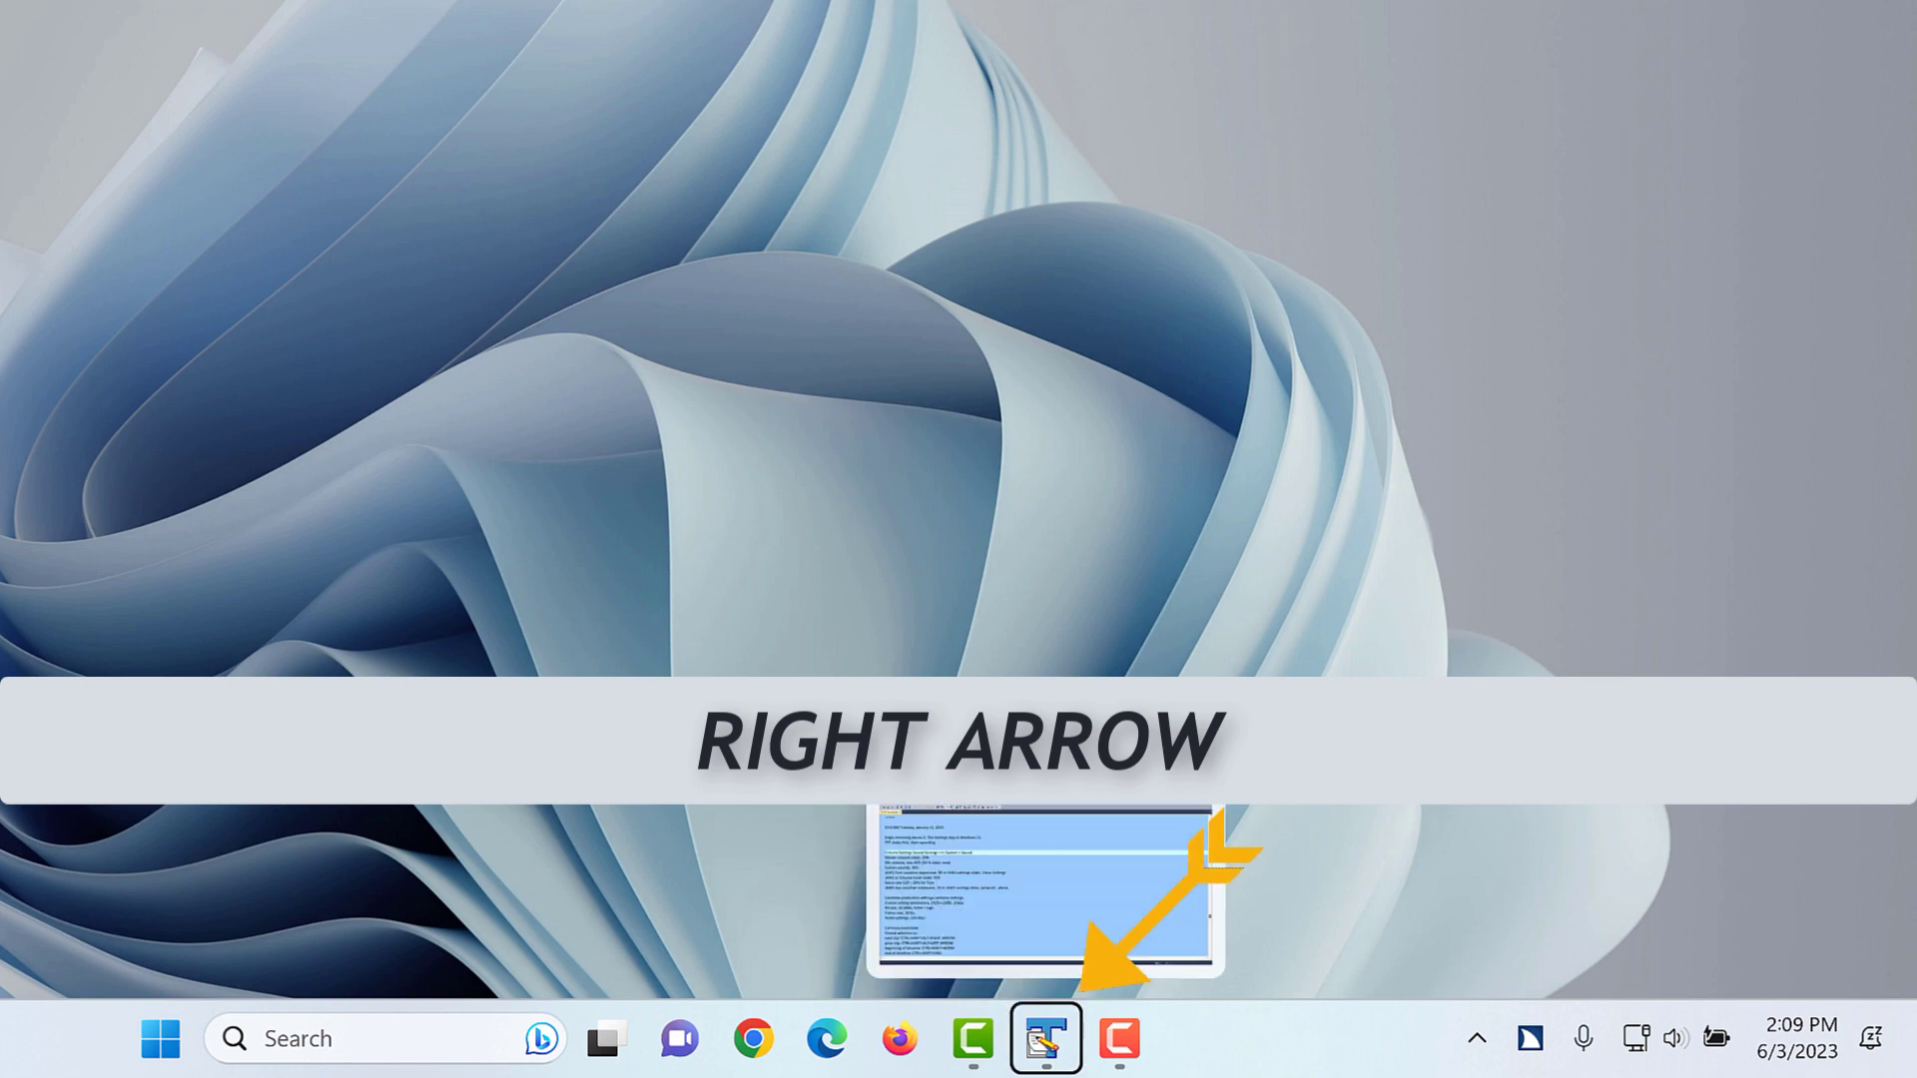
pyautogui.press('Right')
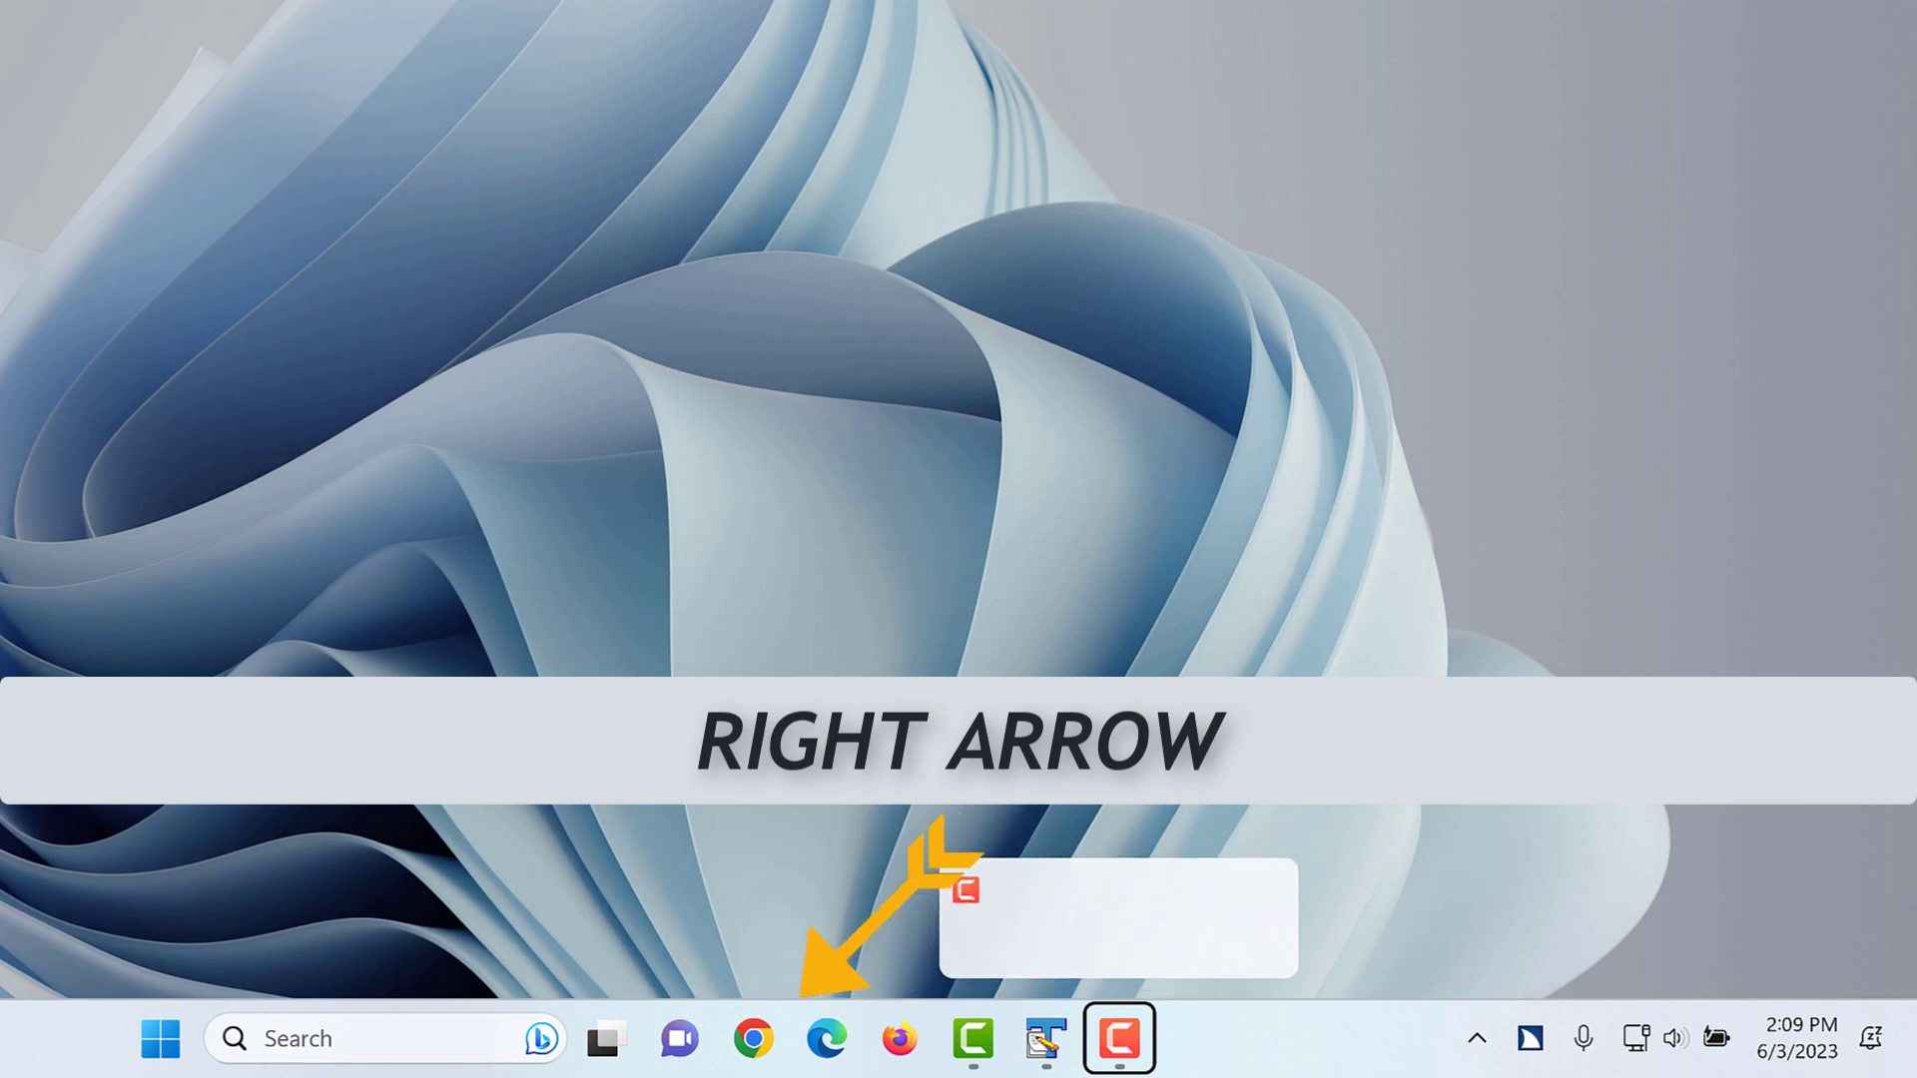
pyautogui.press('Right')
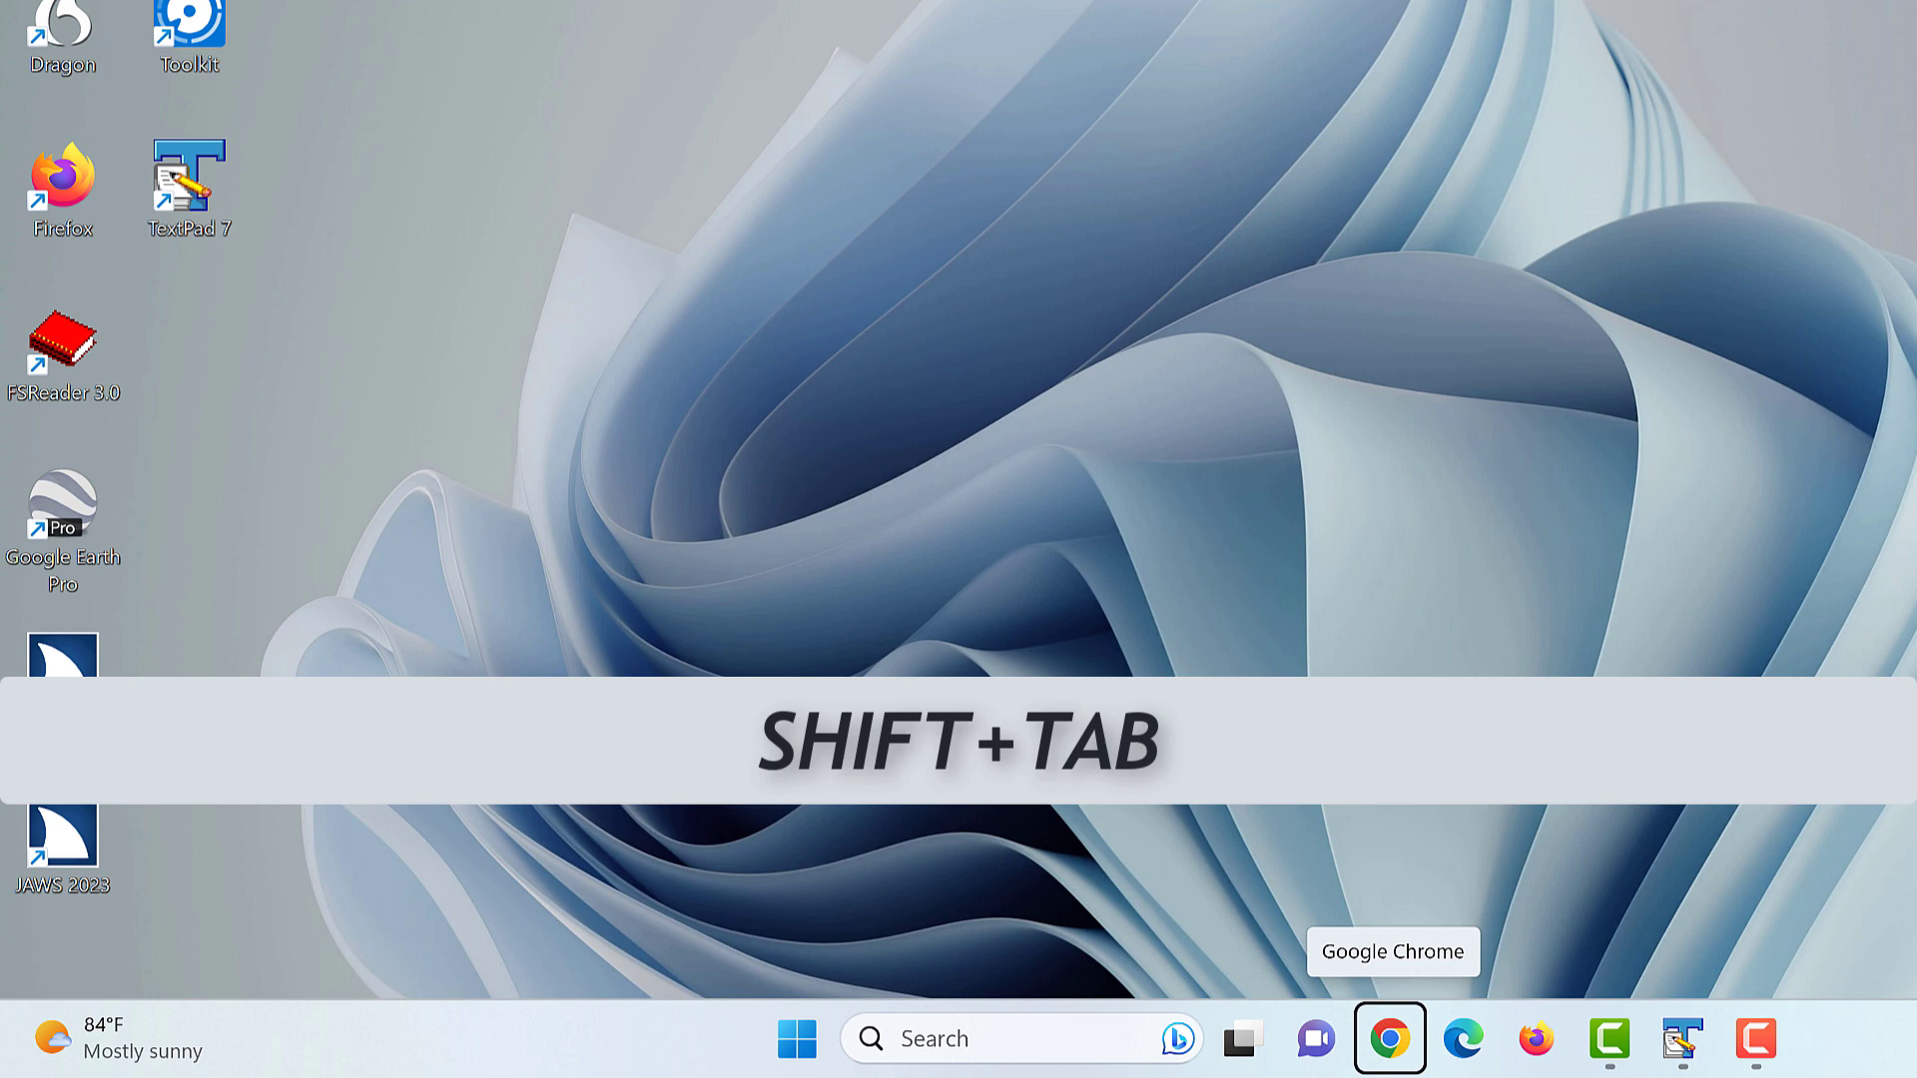
# Move taskbar focus back from Chrome to Chat, then the Bing search button, then taskbar Search.
pyautogui.press('Left')
pyautogui.press('Left')
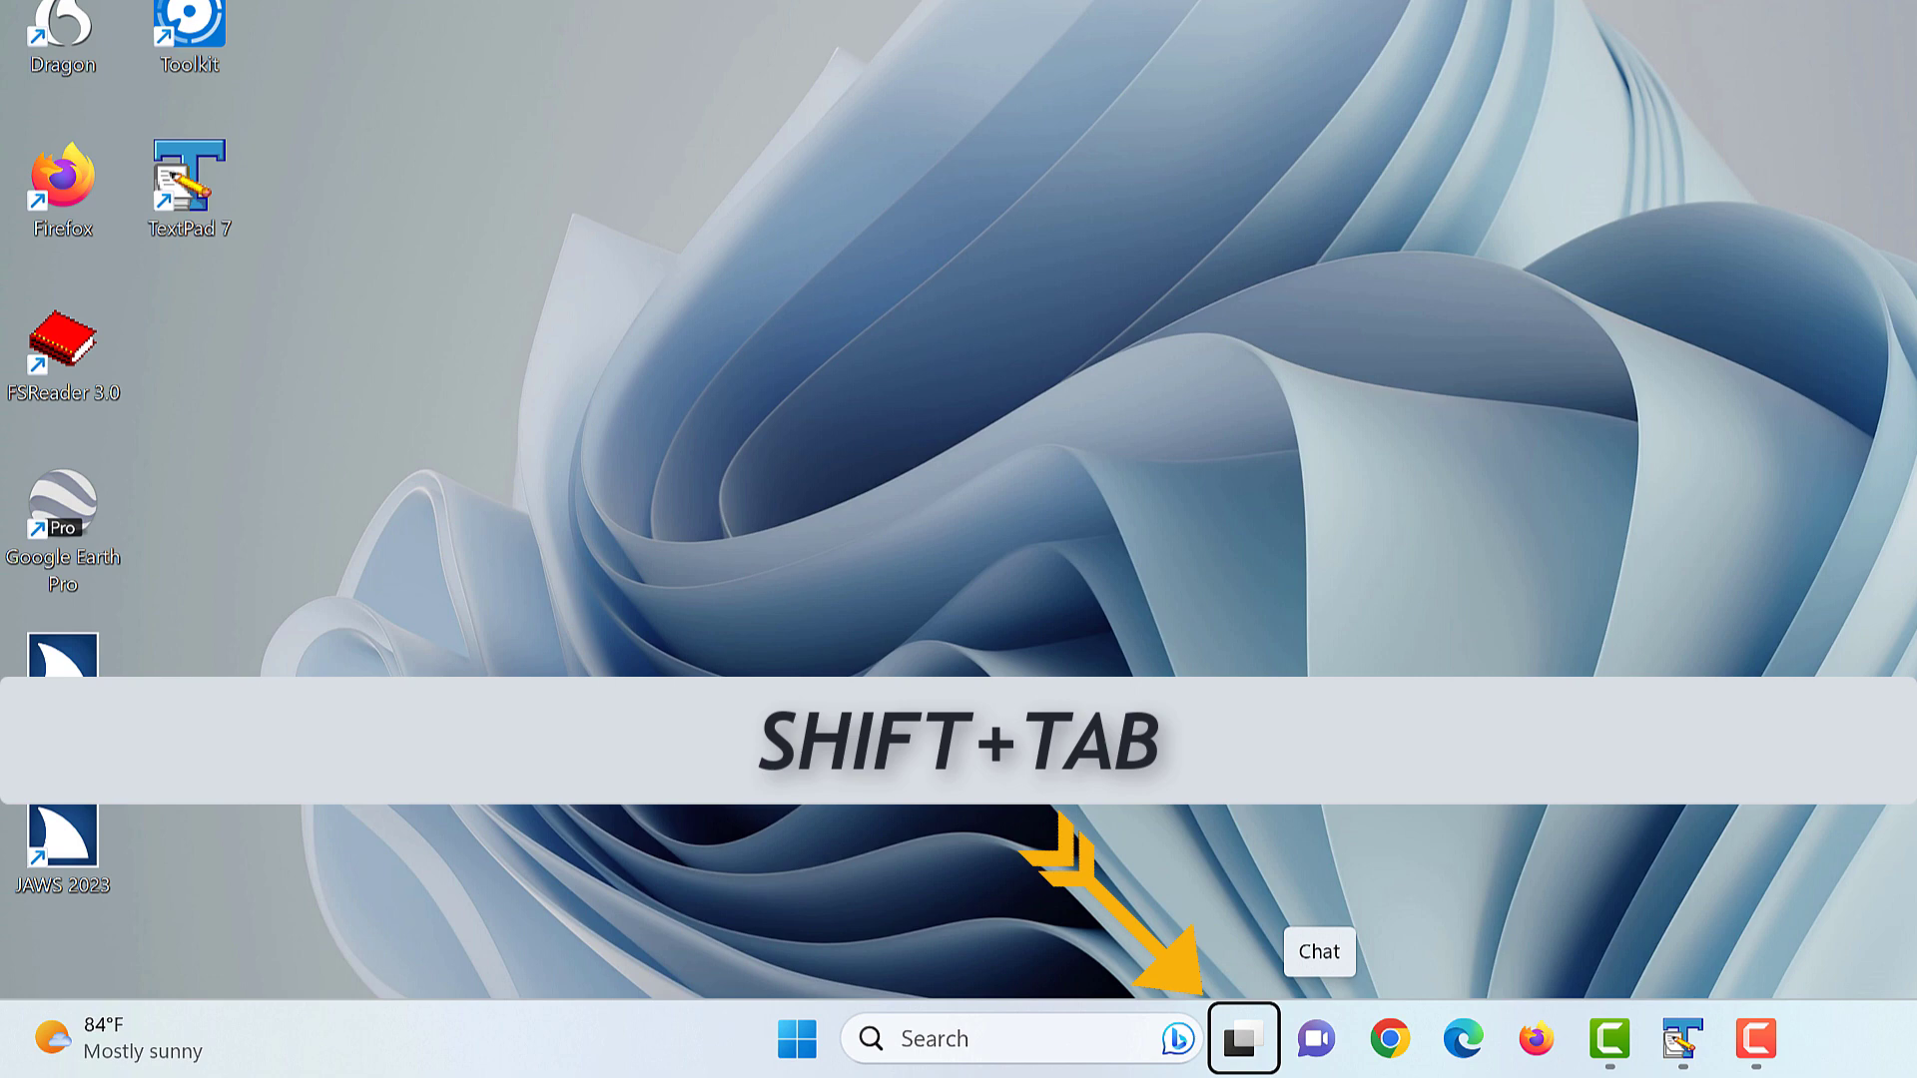
pyautogui.hotkey('shift', 'Tab')
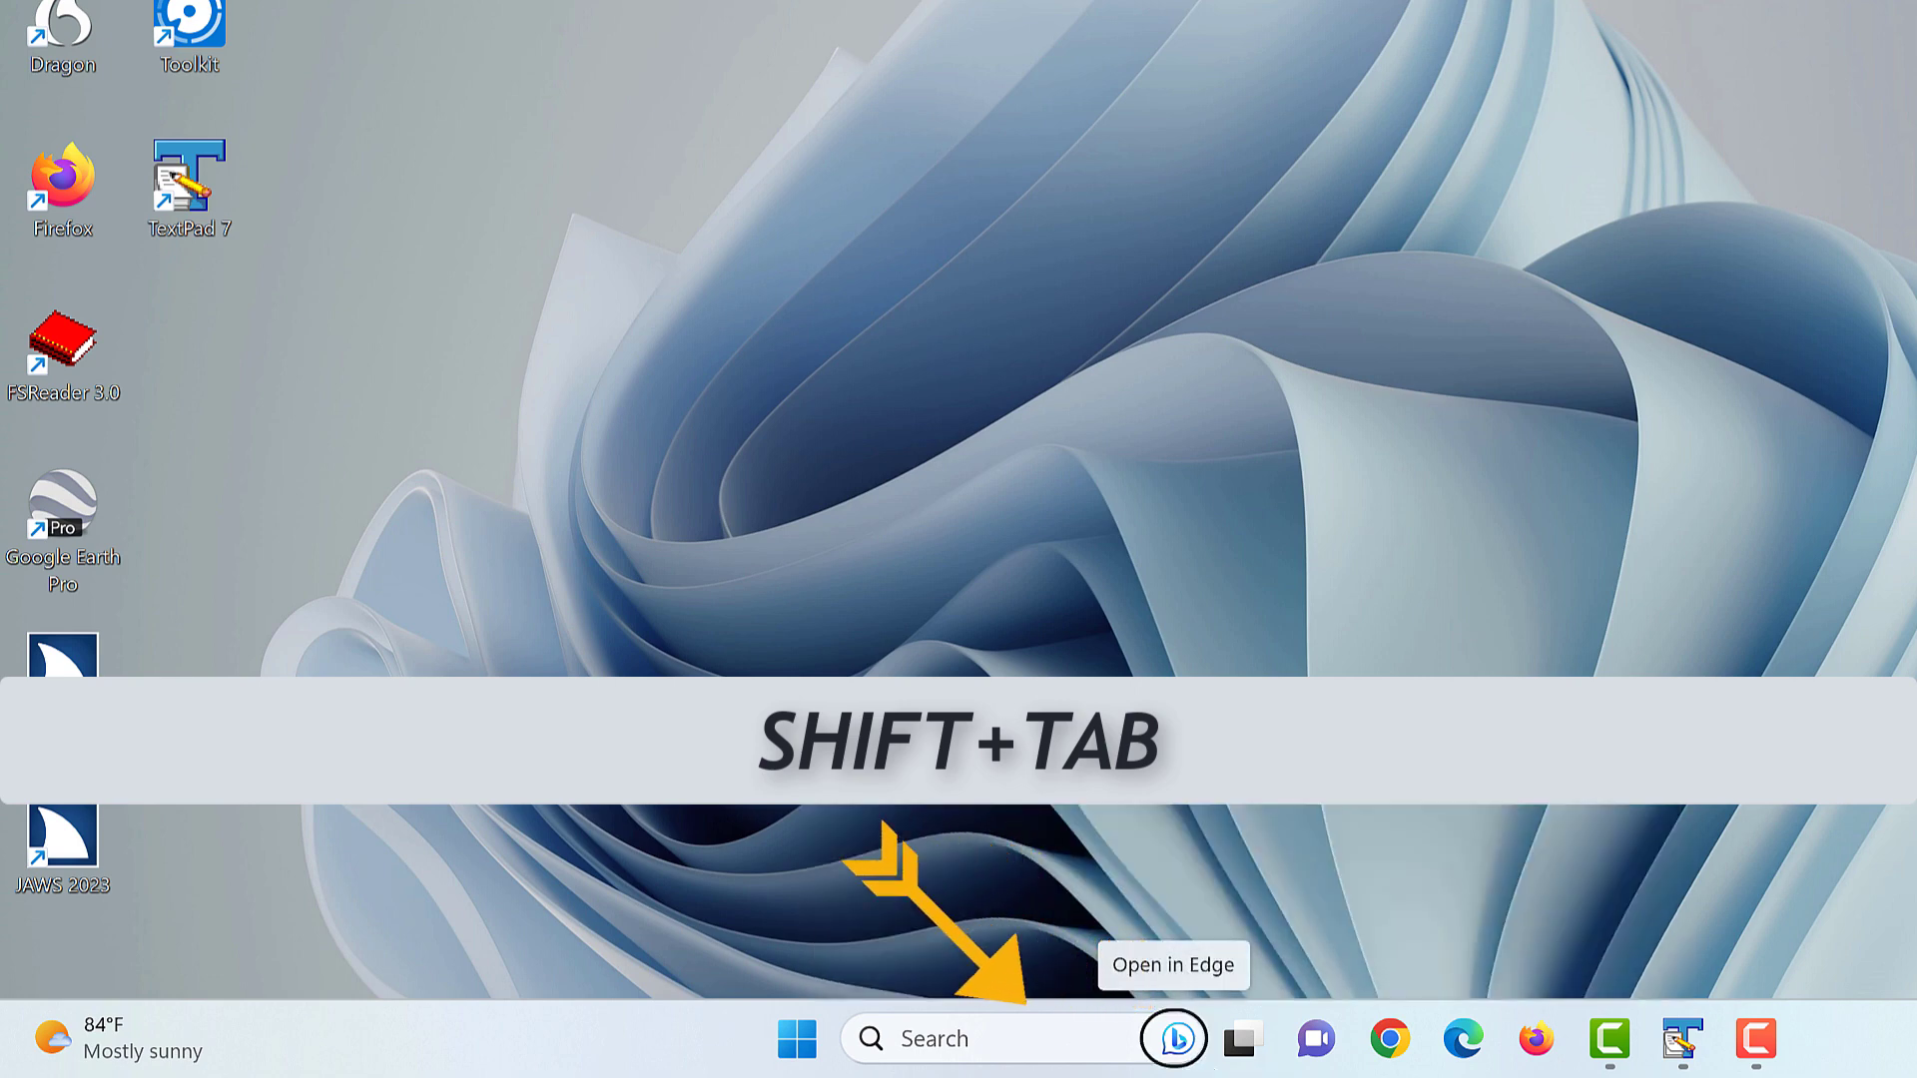
pyautogui.hotkey('shift', 'Tab')
pyautogui.hotkey('shift', 'Tab')
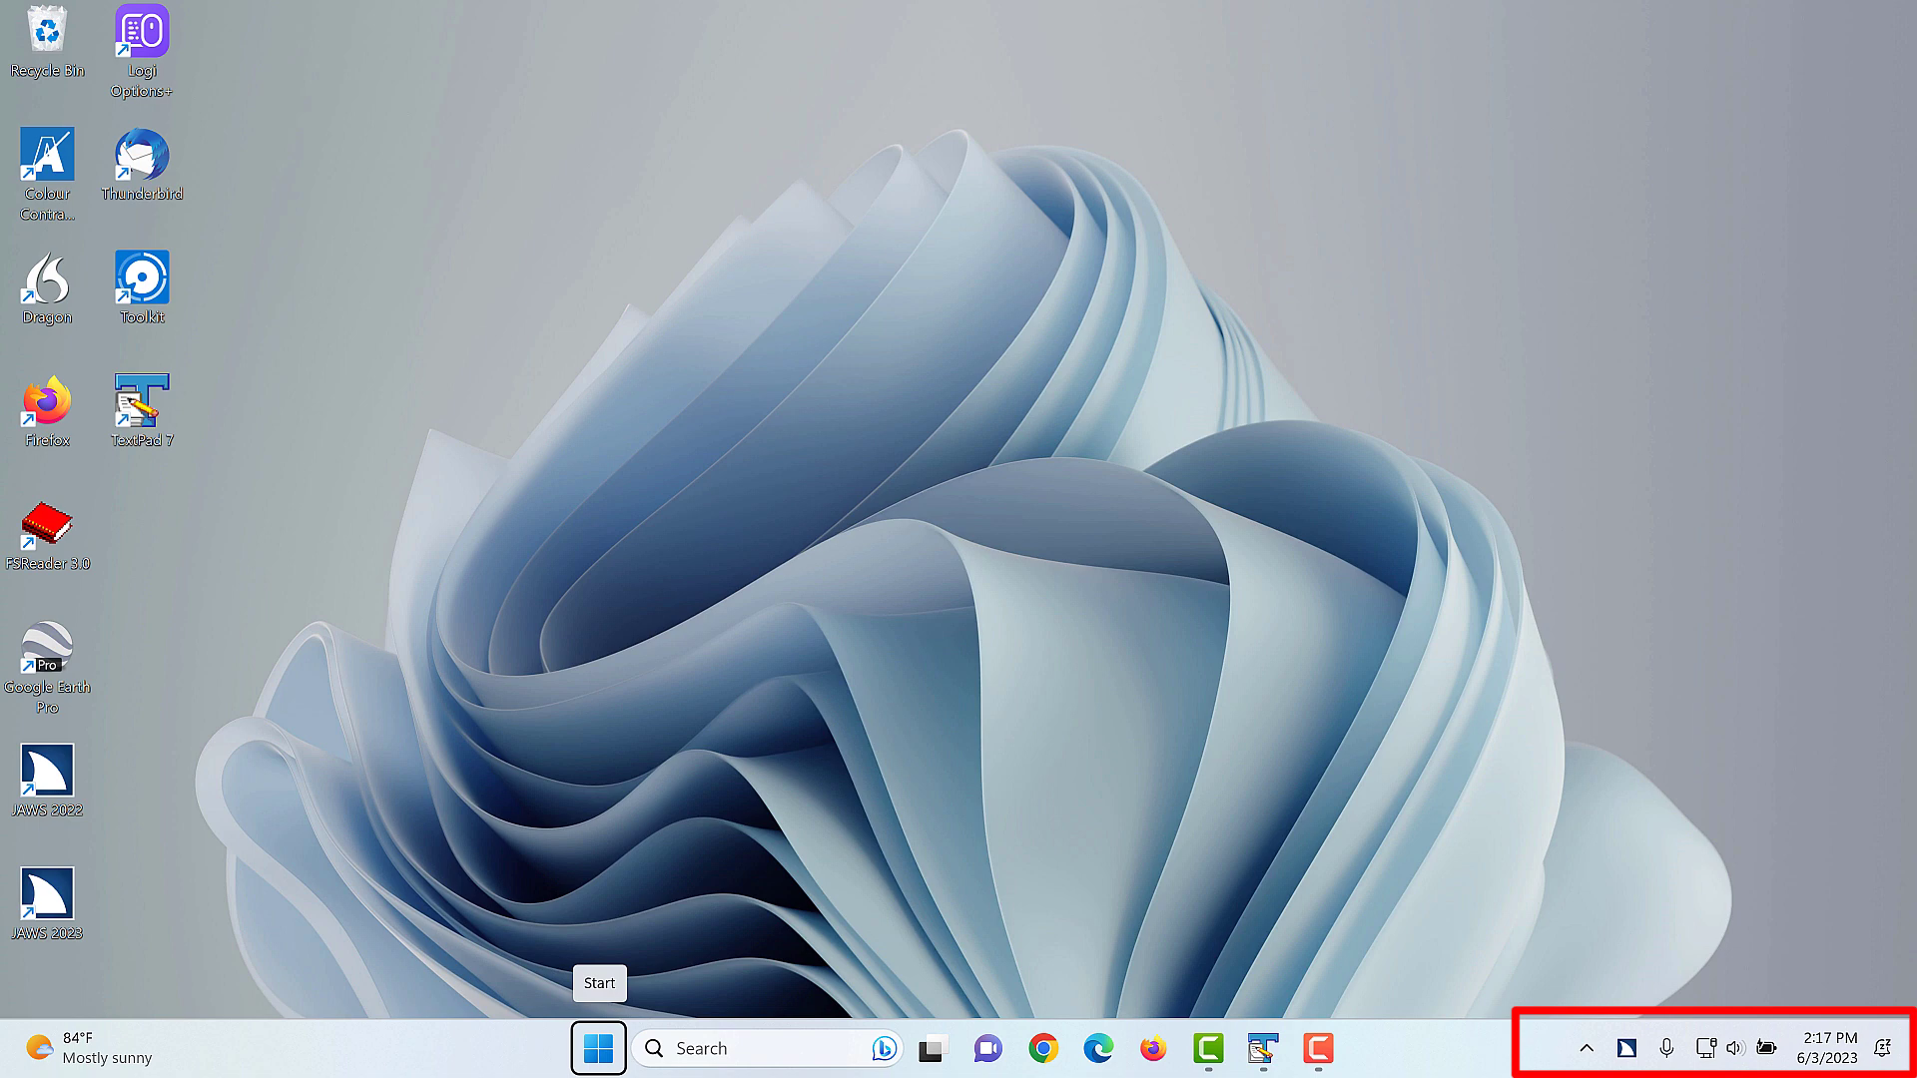
# Tab from the weather widget through the pinned taskbar apps into the system tray.
pyautogui.press('Tab')
pyautogui.press('Tab')
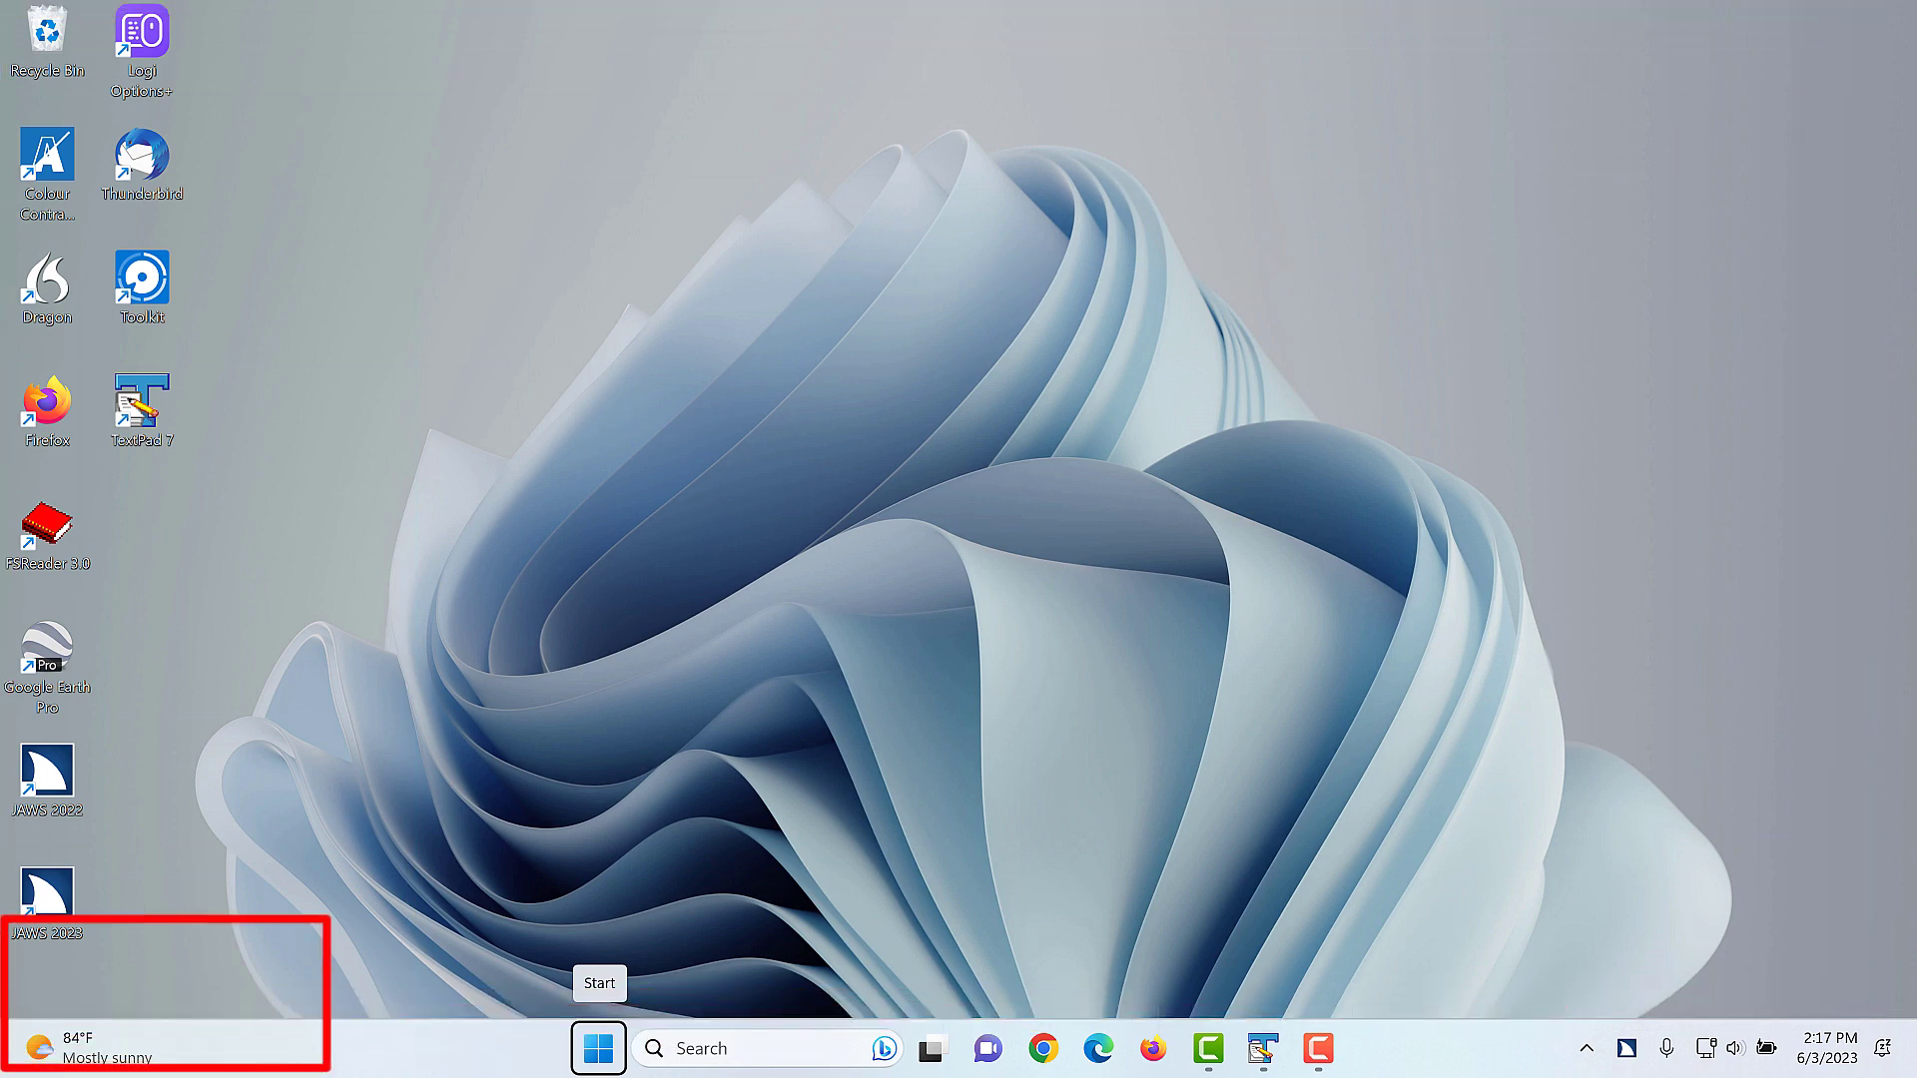
pyautogui.press('Tab')
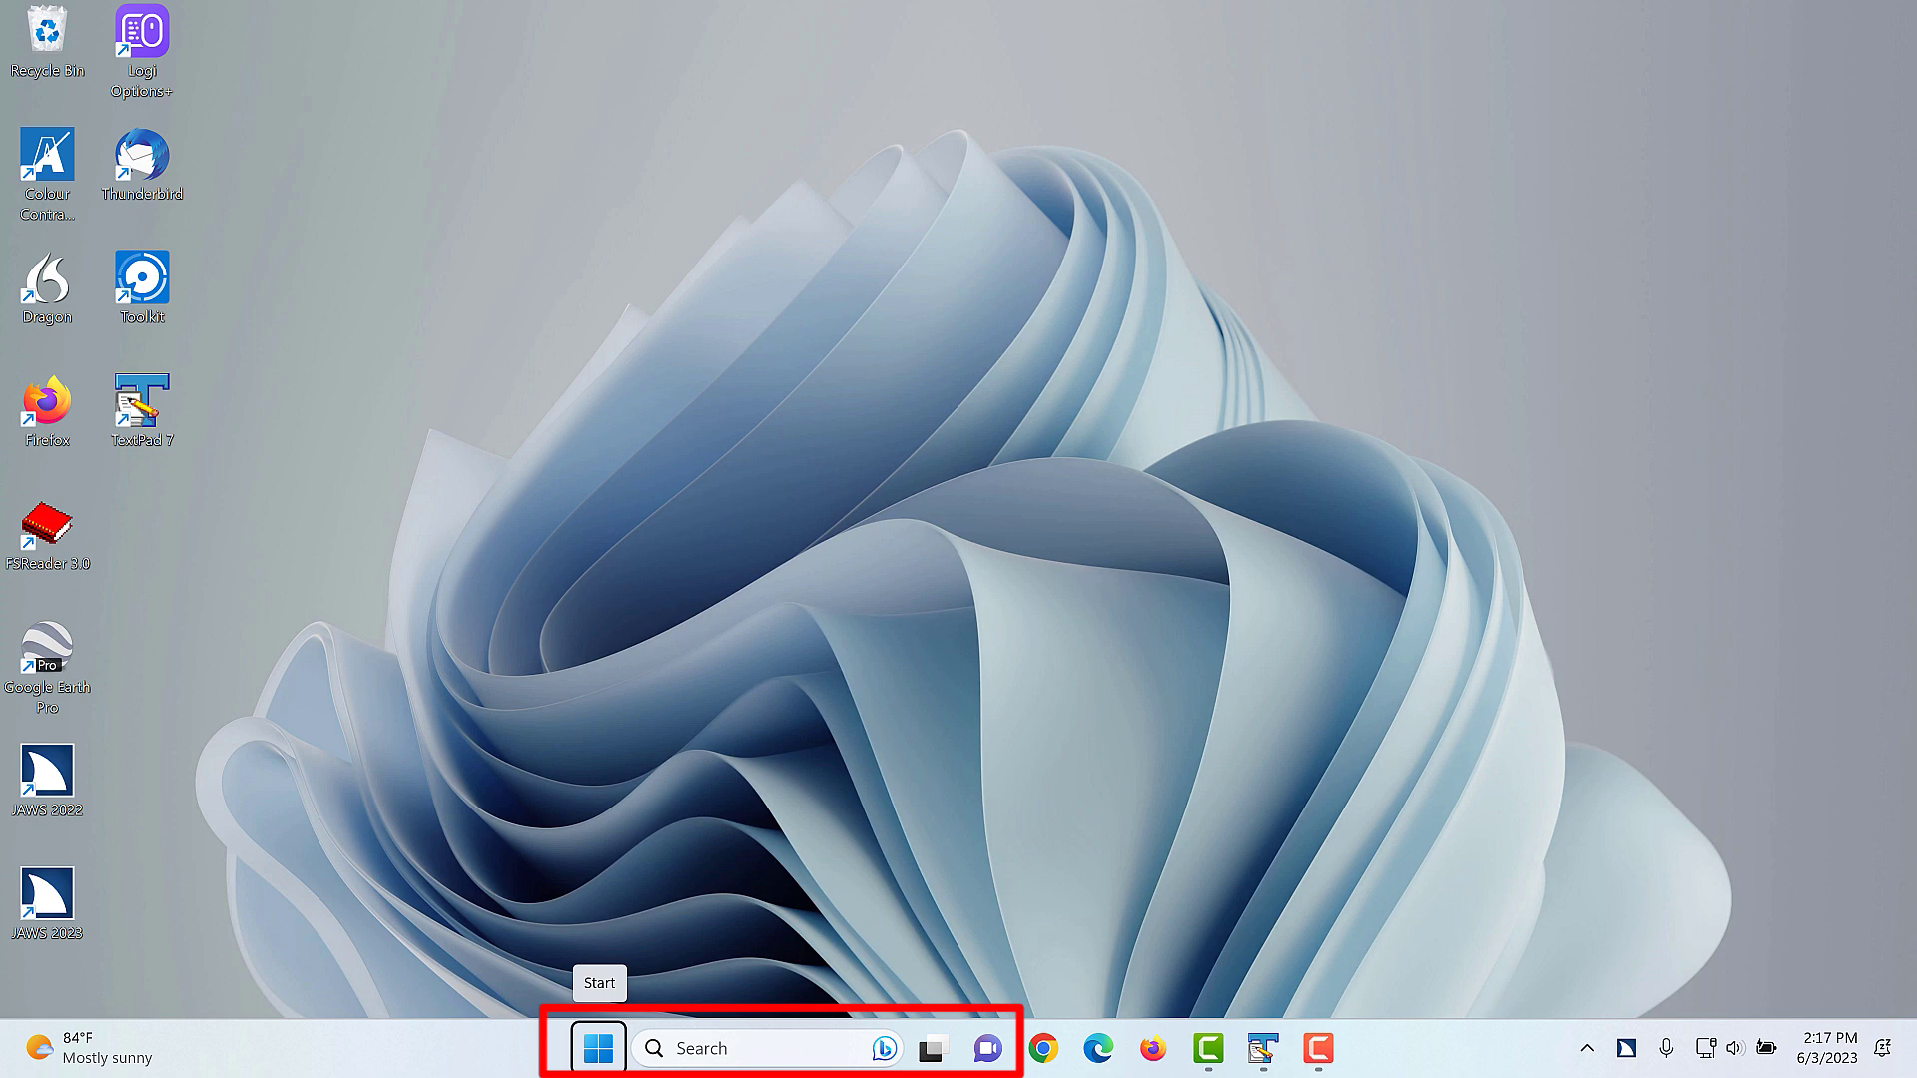
pyautogui.press('Tab')
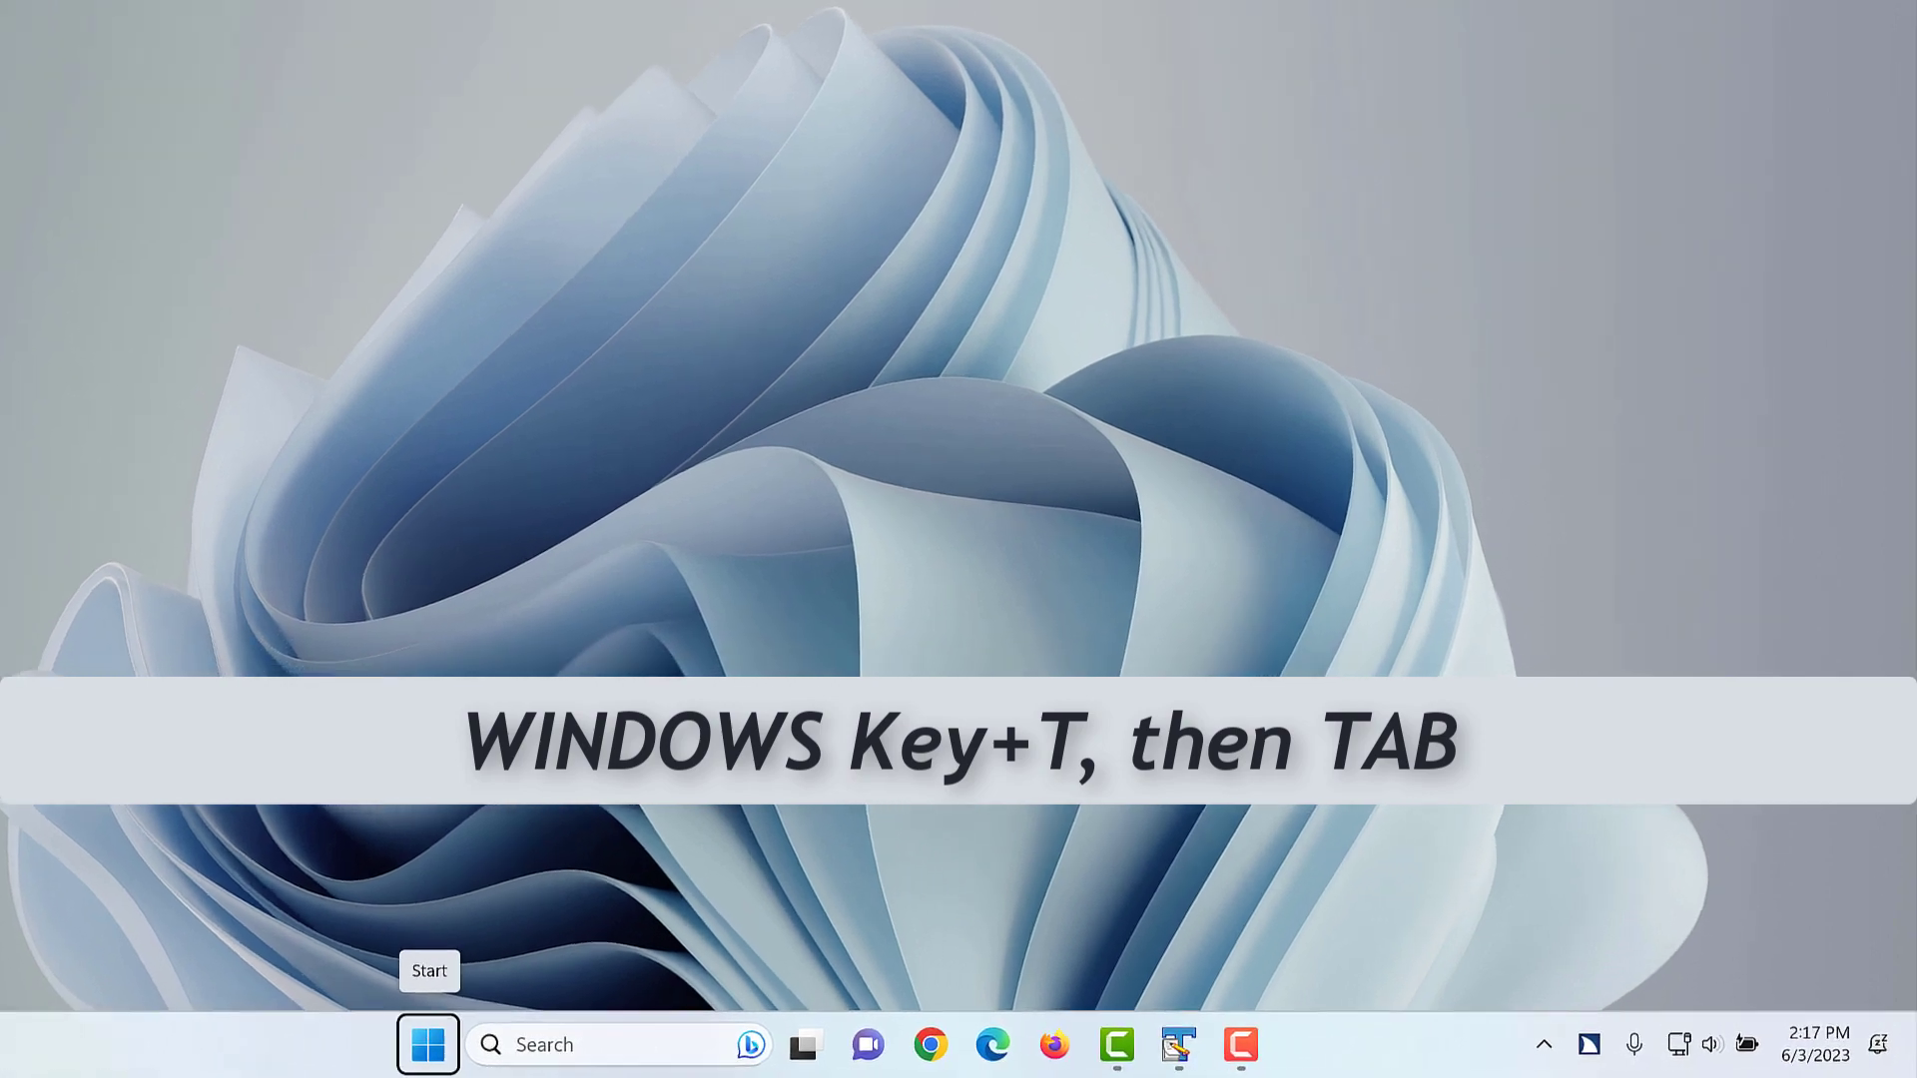
pyautogui.press('Tab')
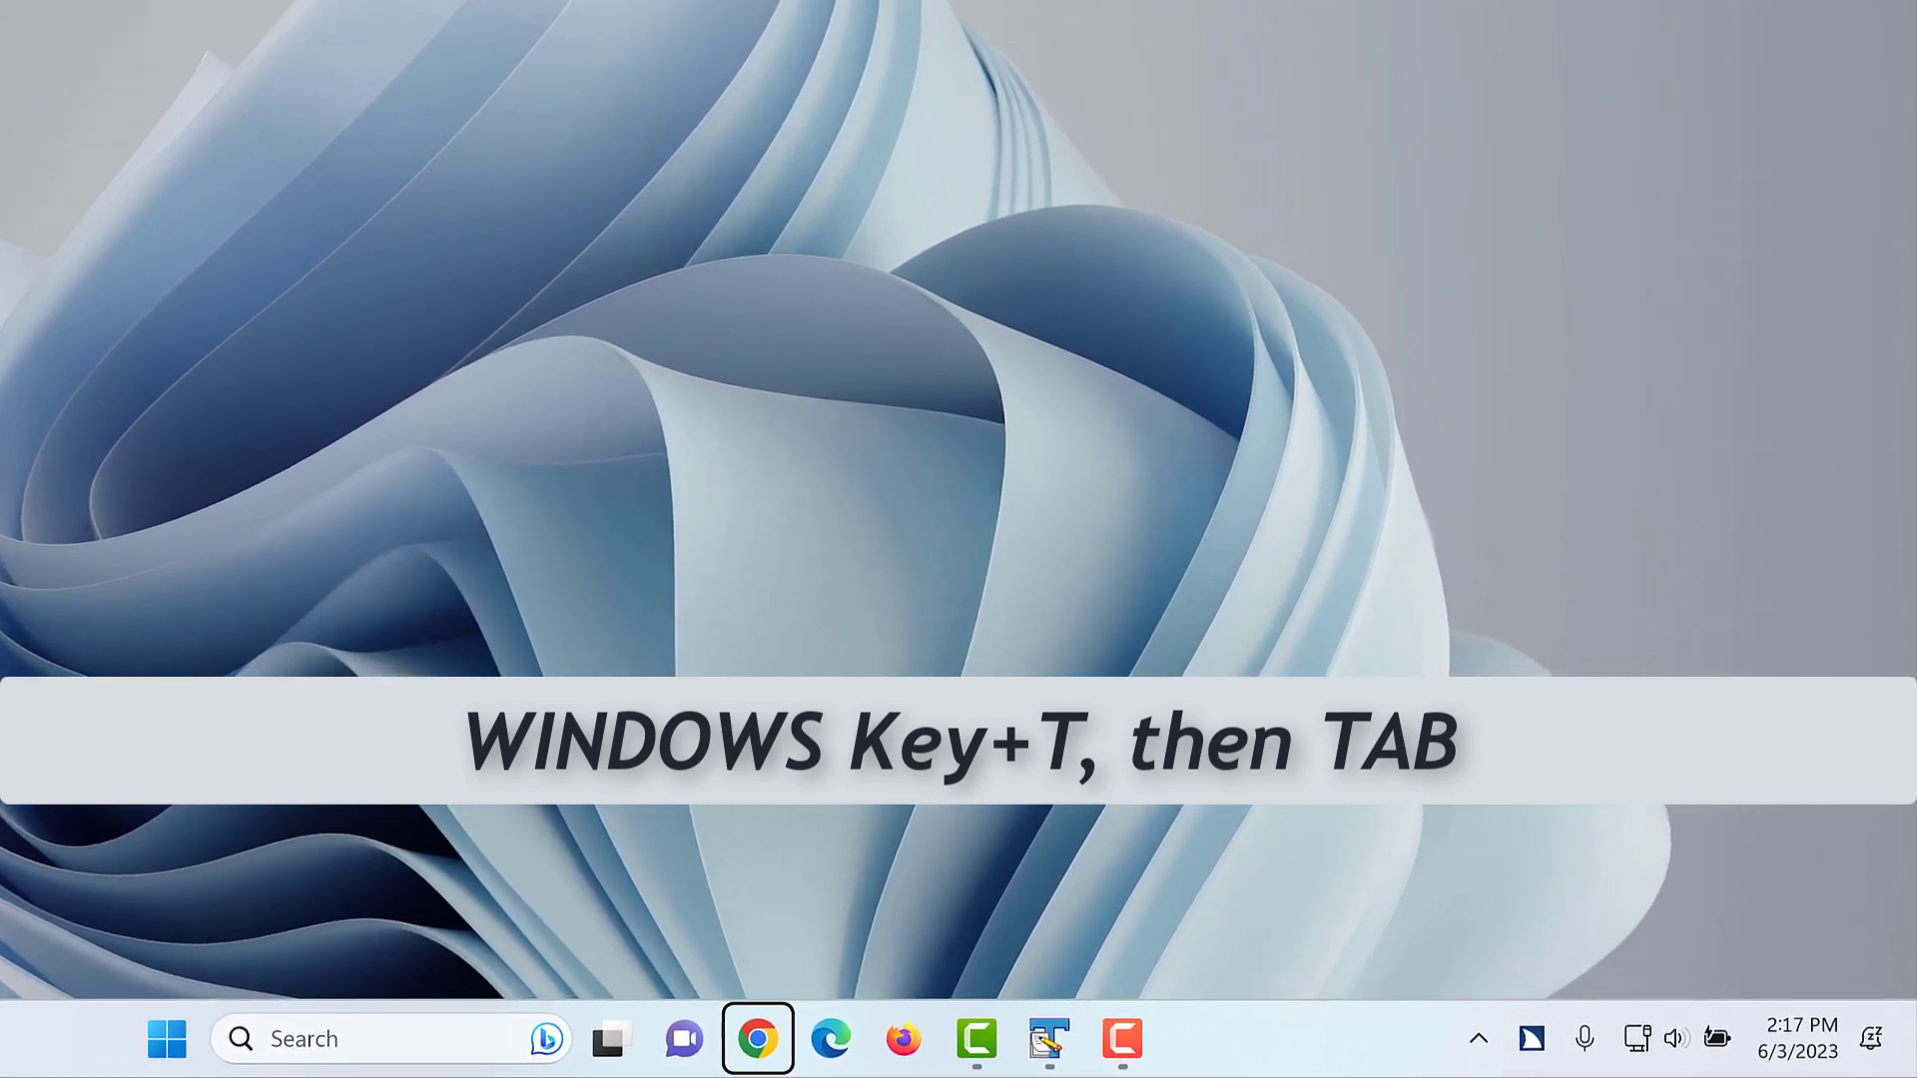
pyautogui.press('Tab')
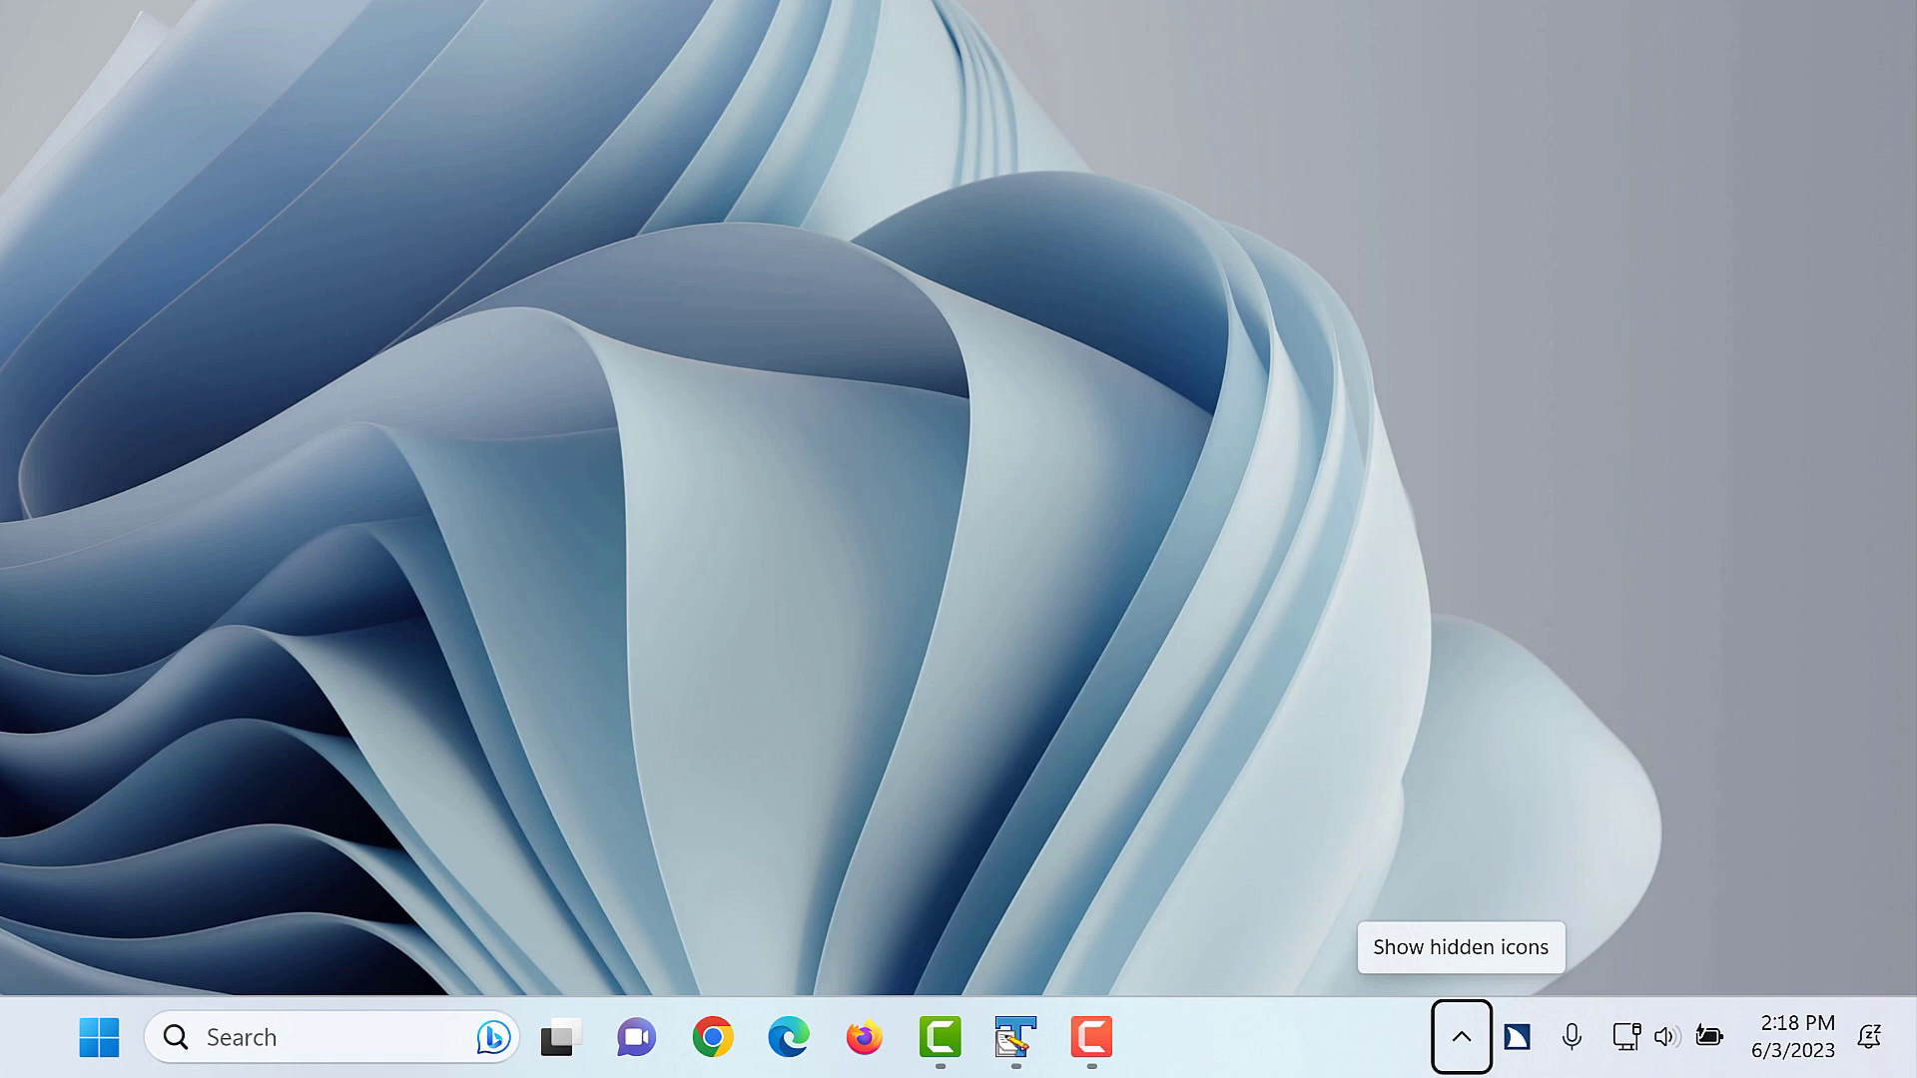
# Step through the tray's JAWS, microphone, network, volume, battery, date/time and notifications items.
pyautogui.press('Right')
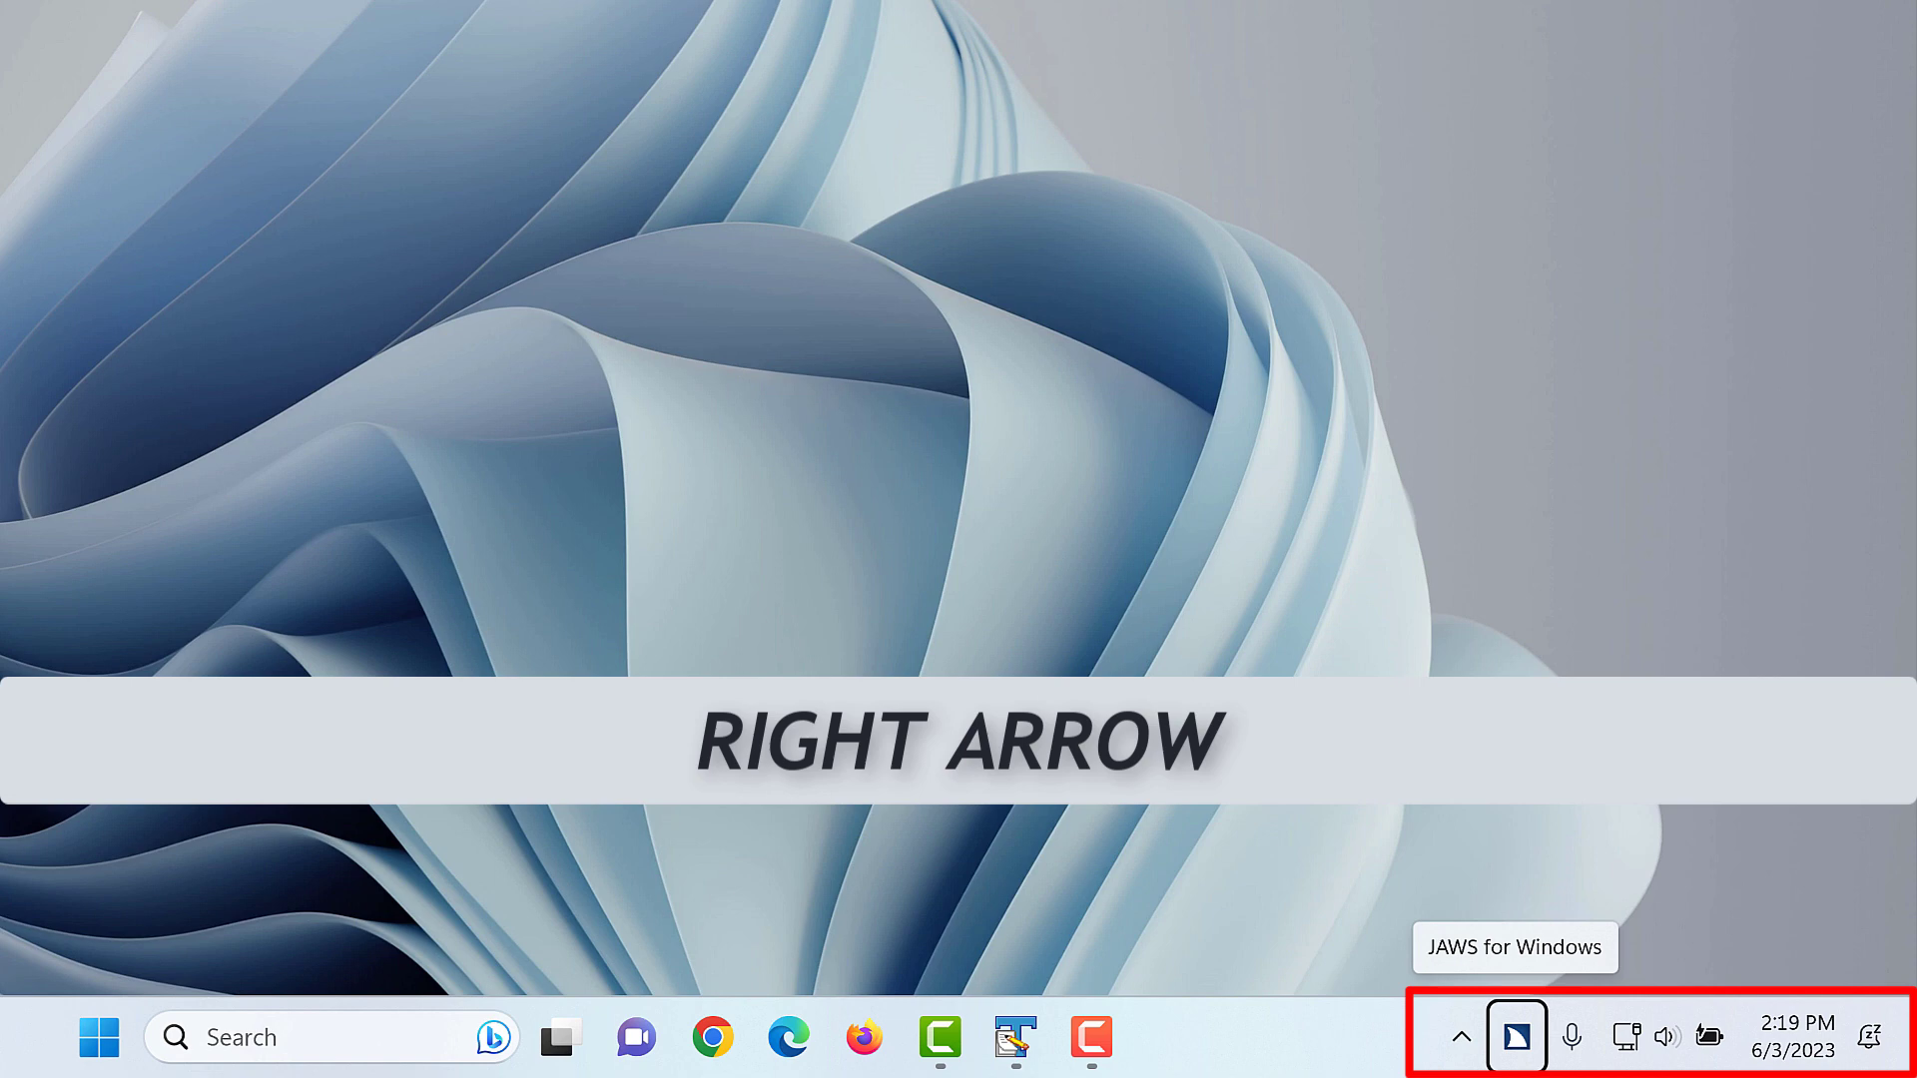
pyautogui.press('Right')
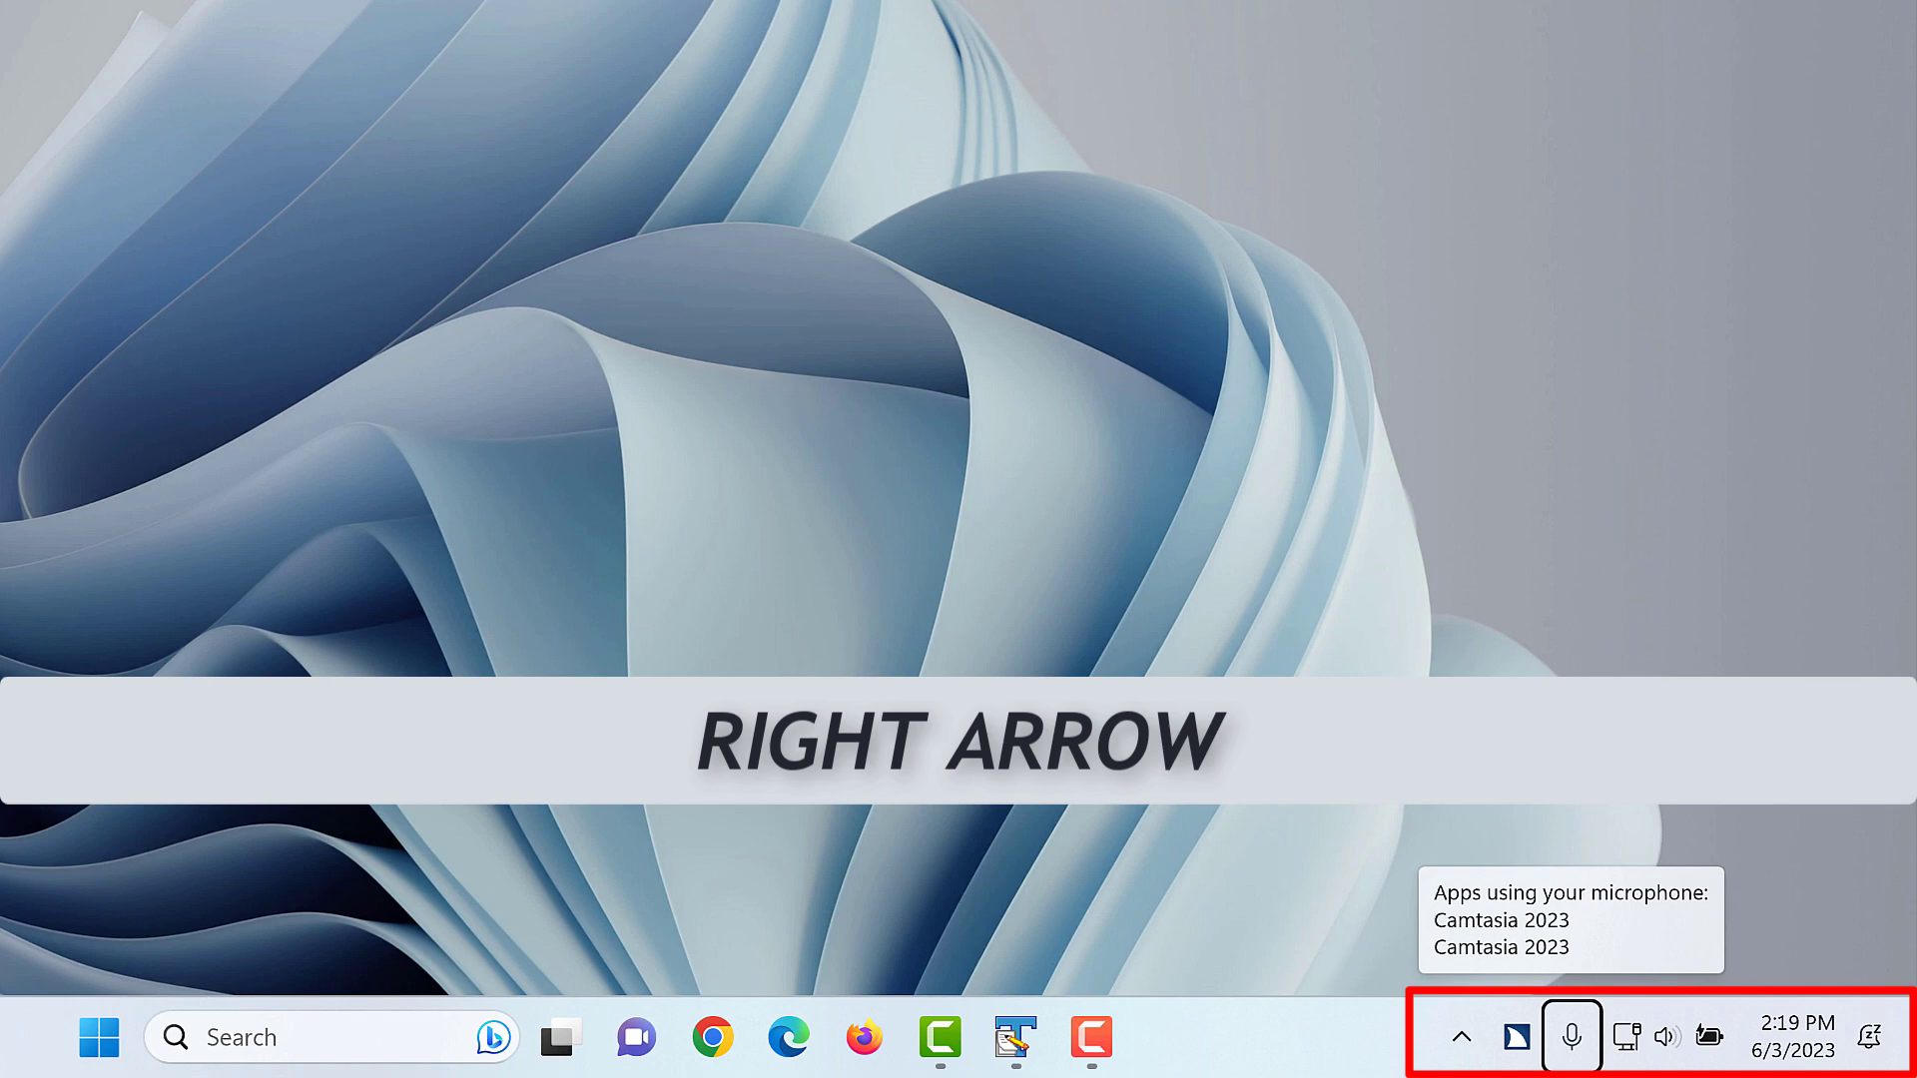
pyautogui.press('Right')
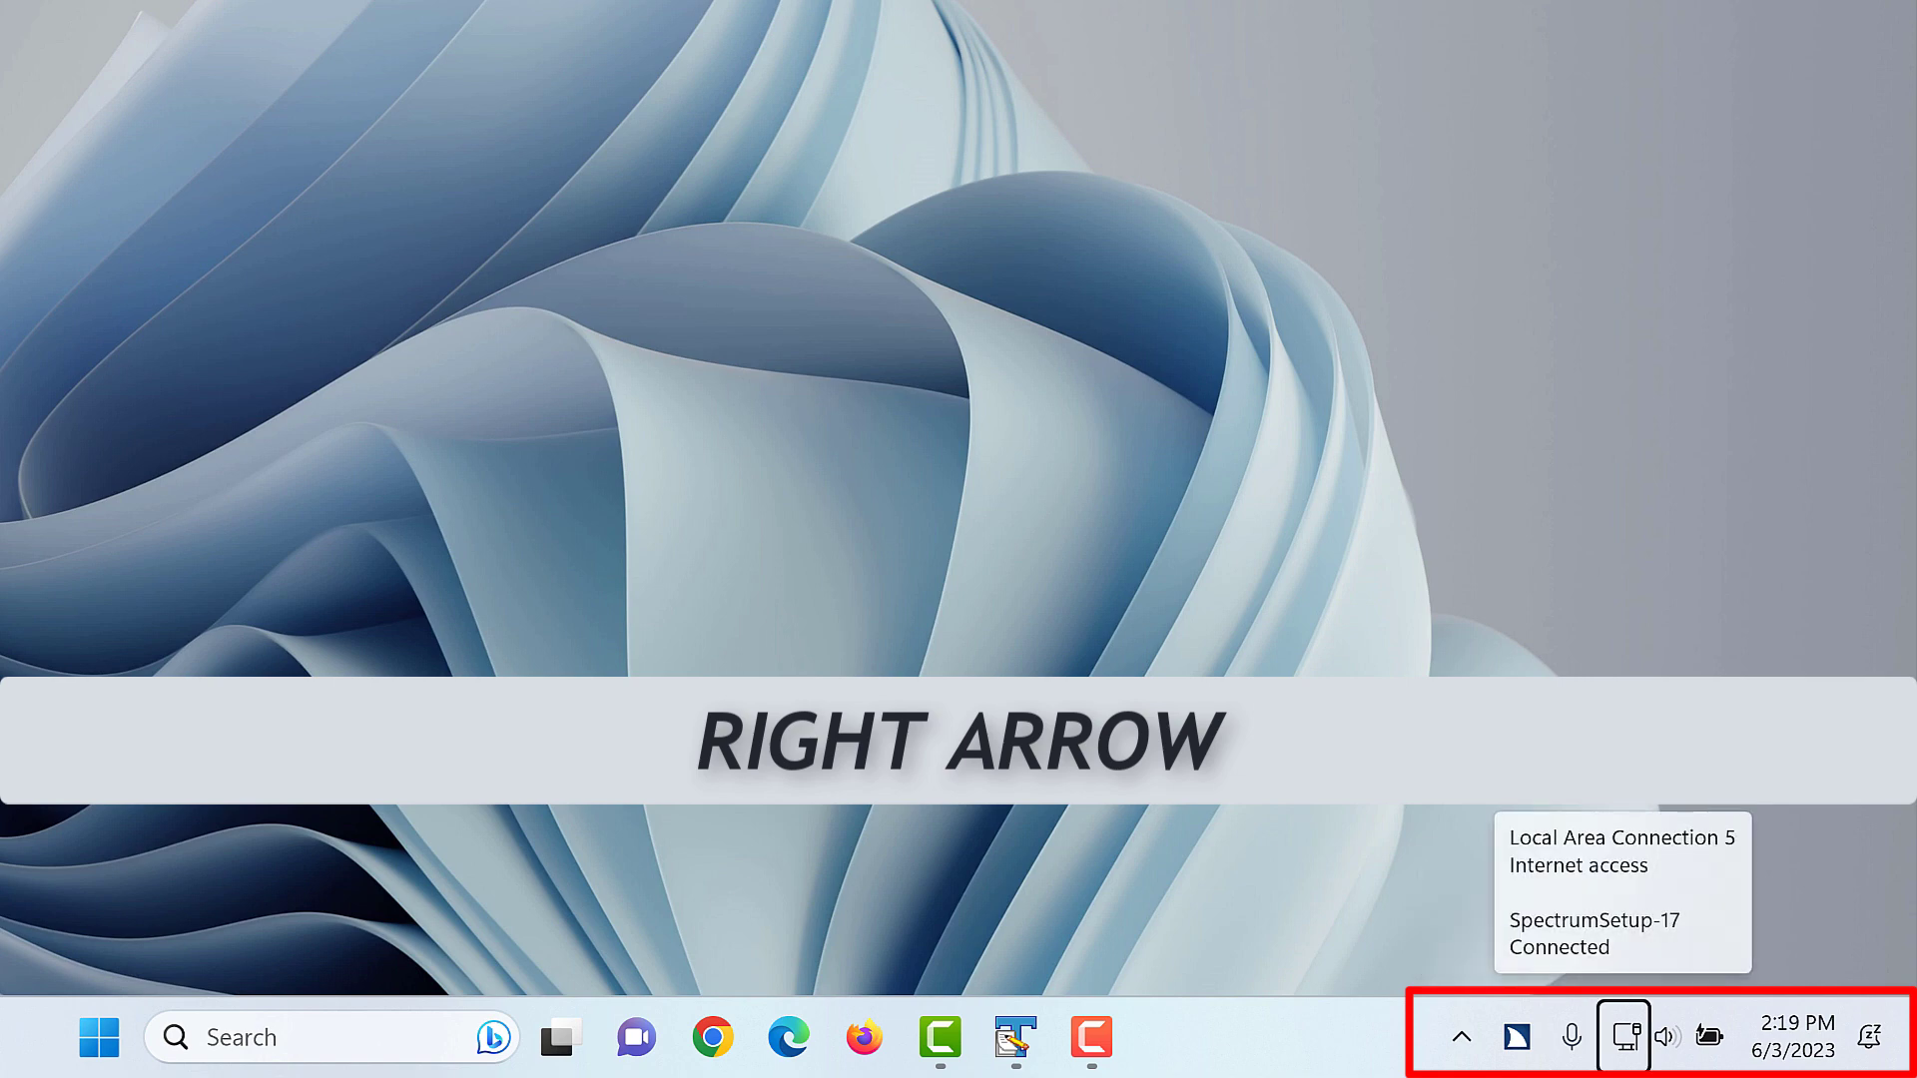
pyautogui.press('Right')
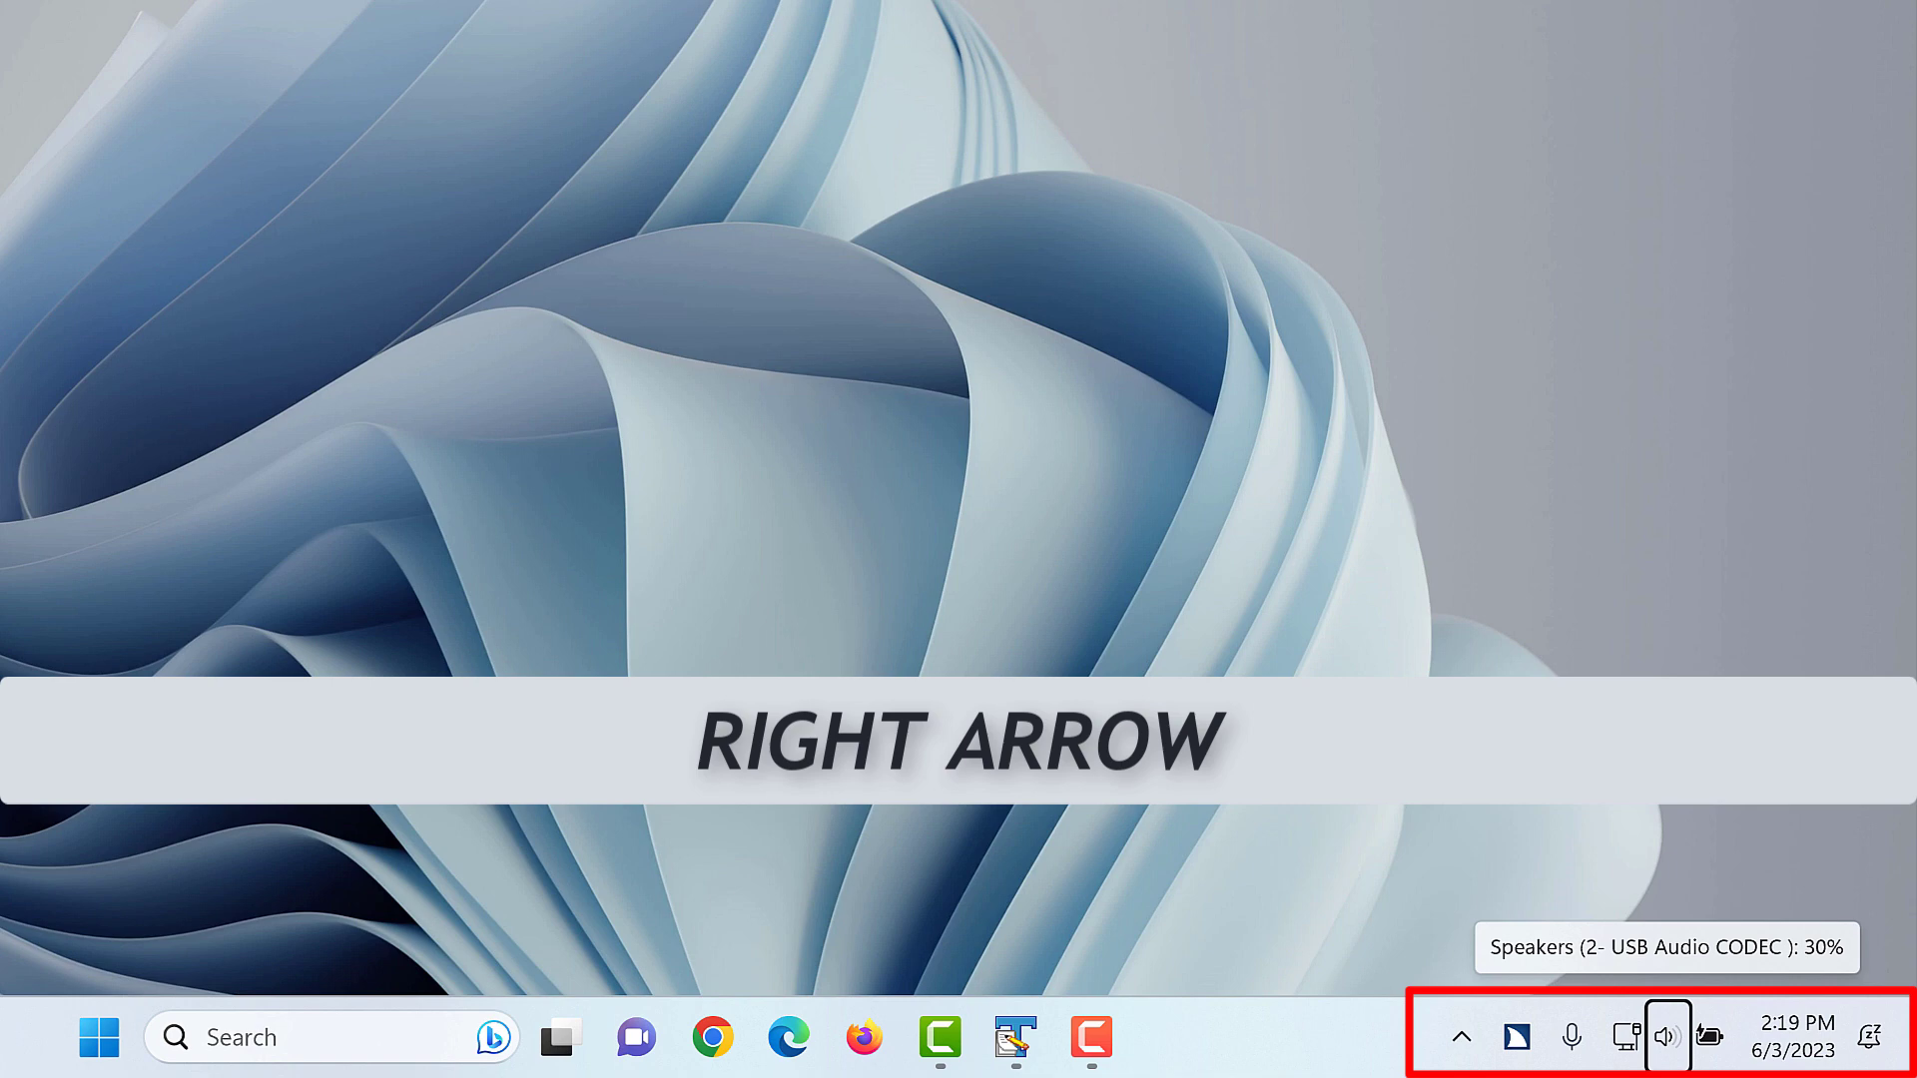
pyautogui.press('Right')
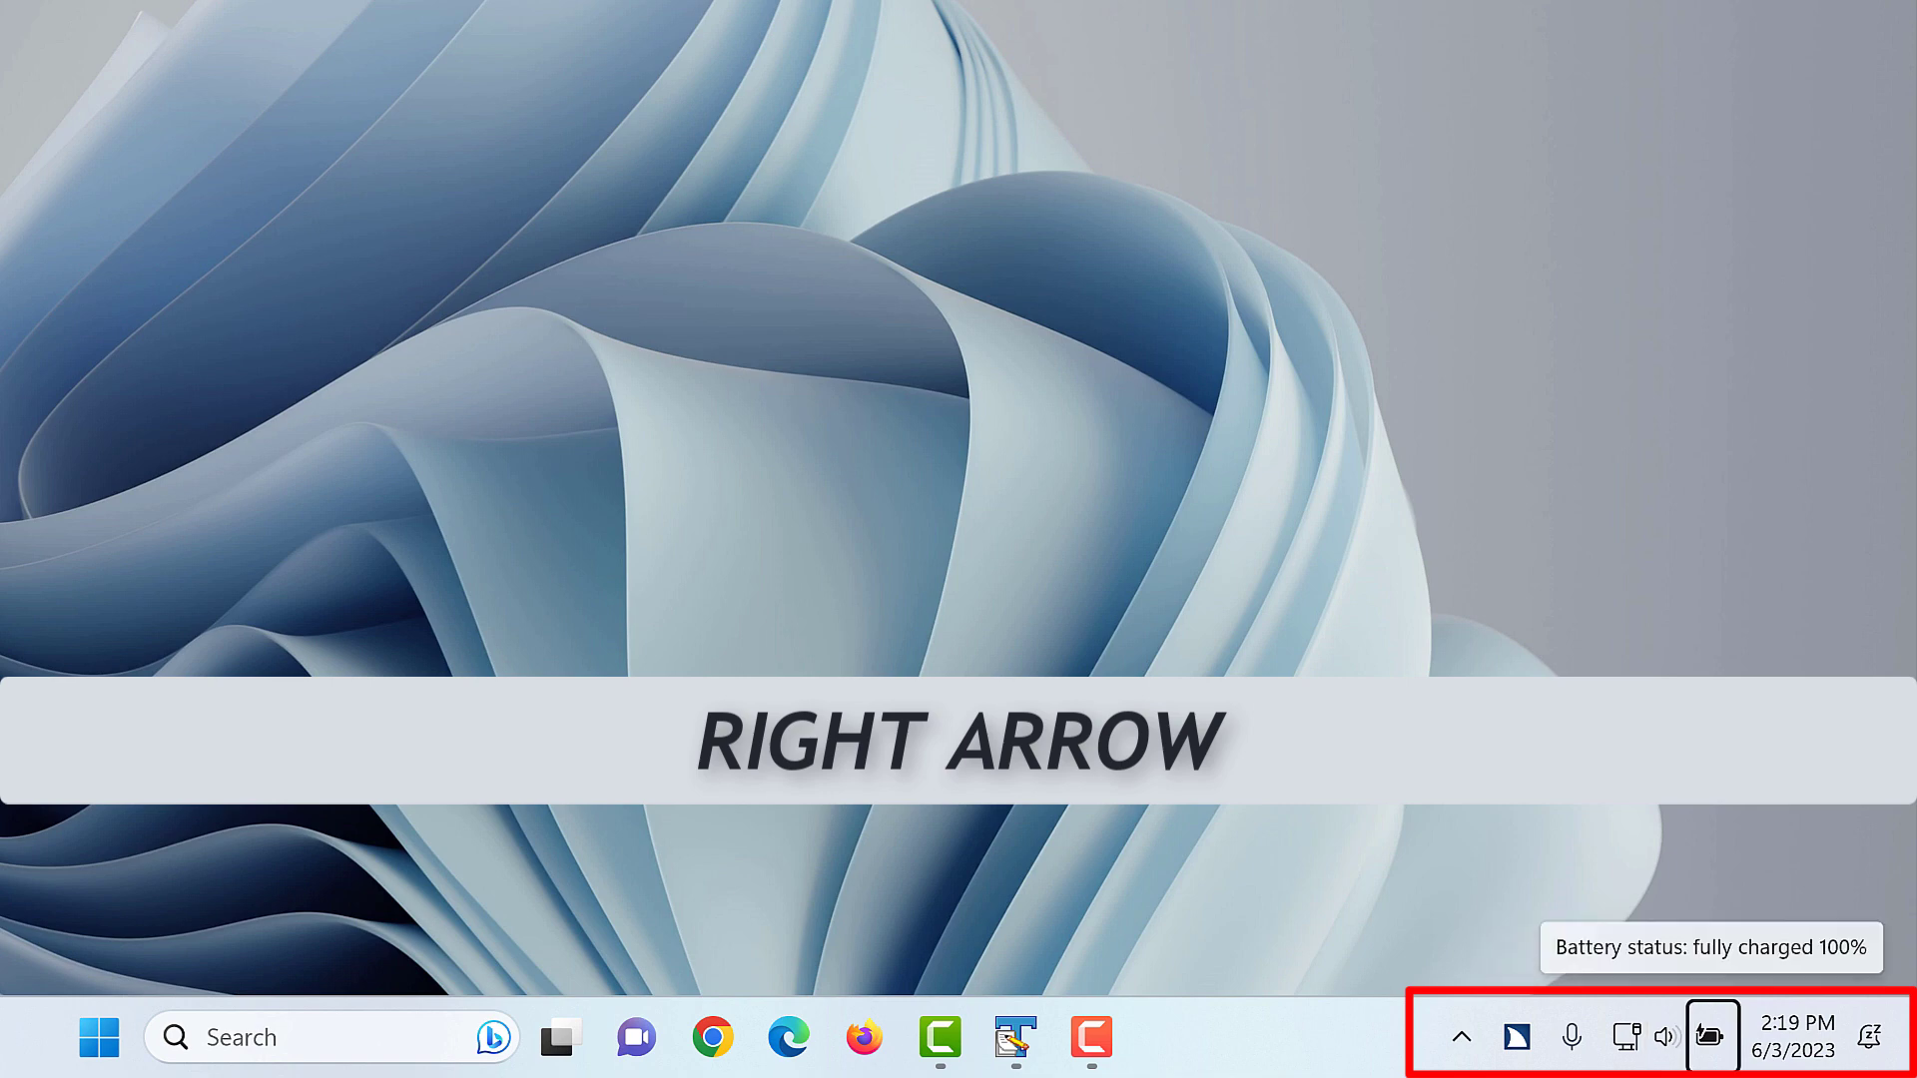
pyautogui.press('Right')
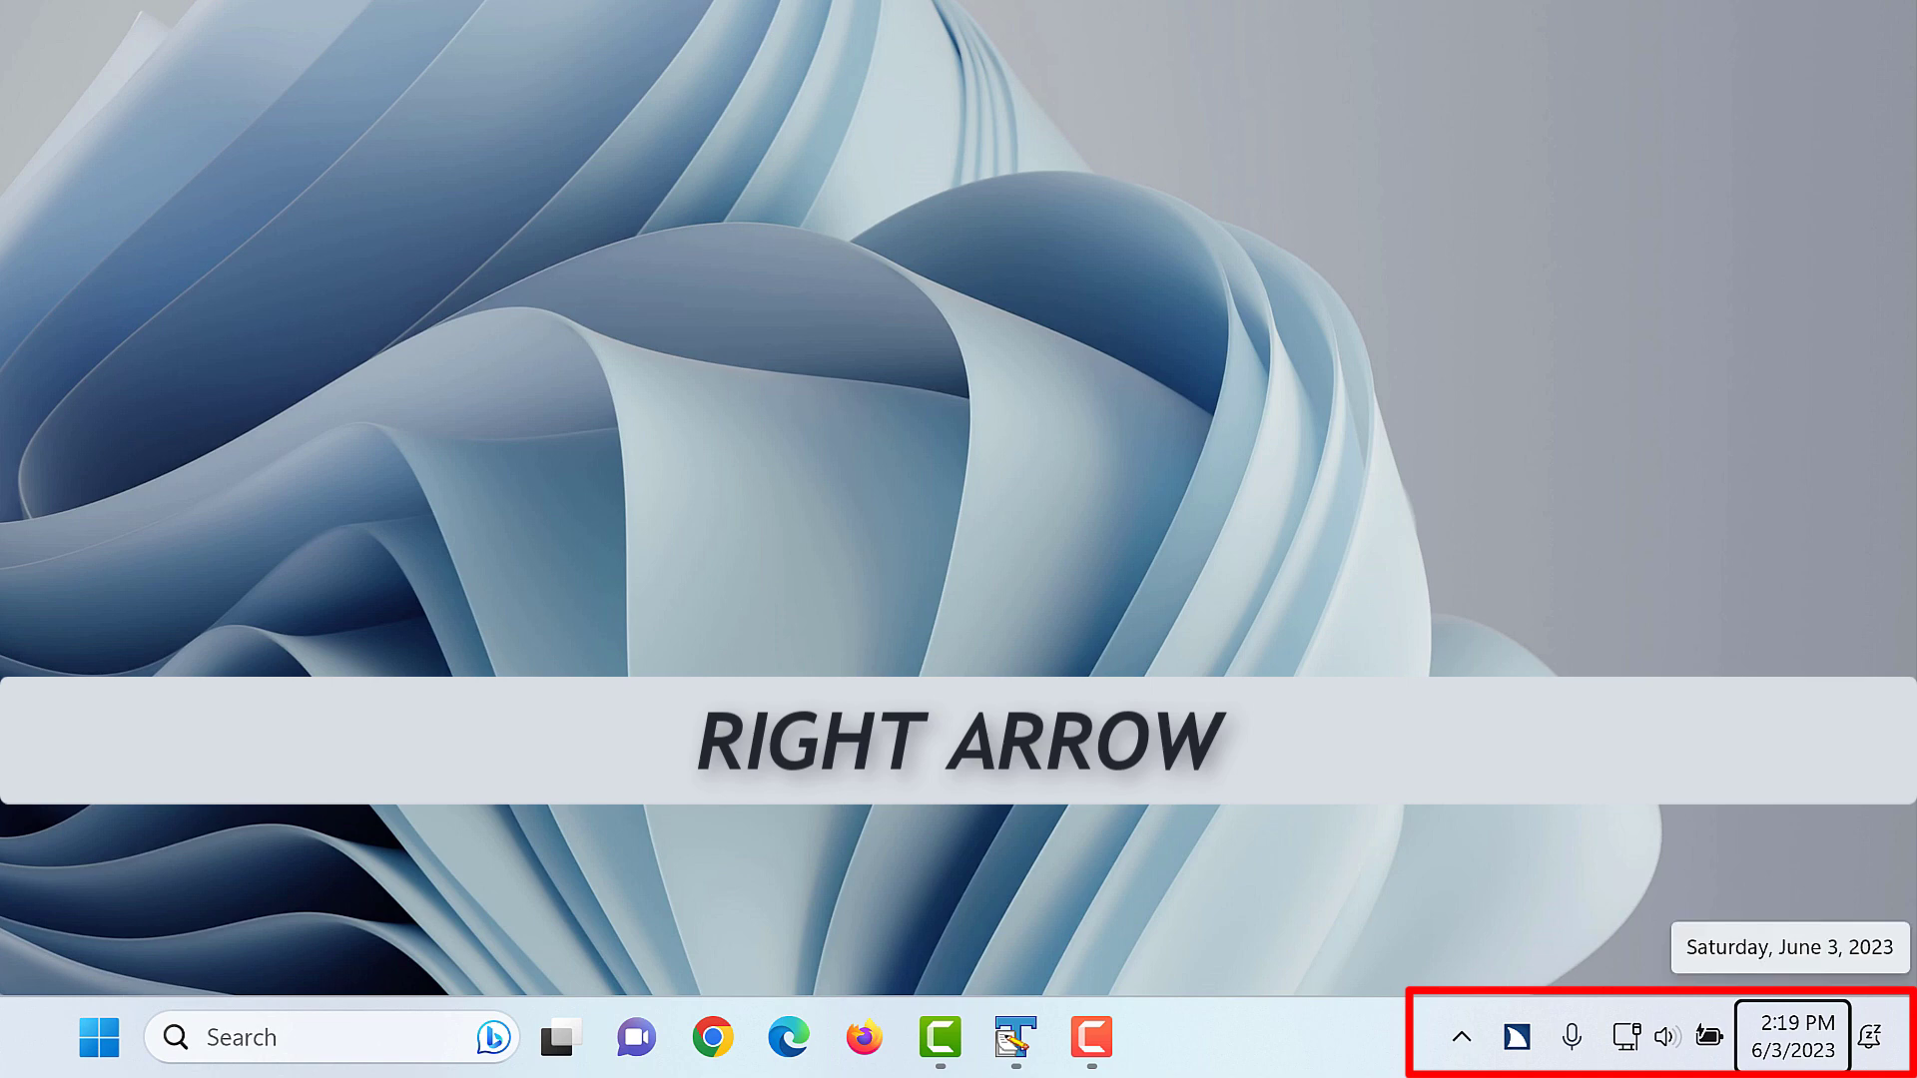
pyautogui.press('Right')
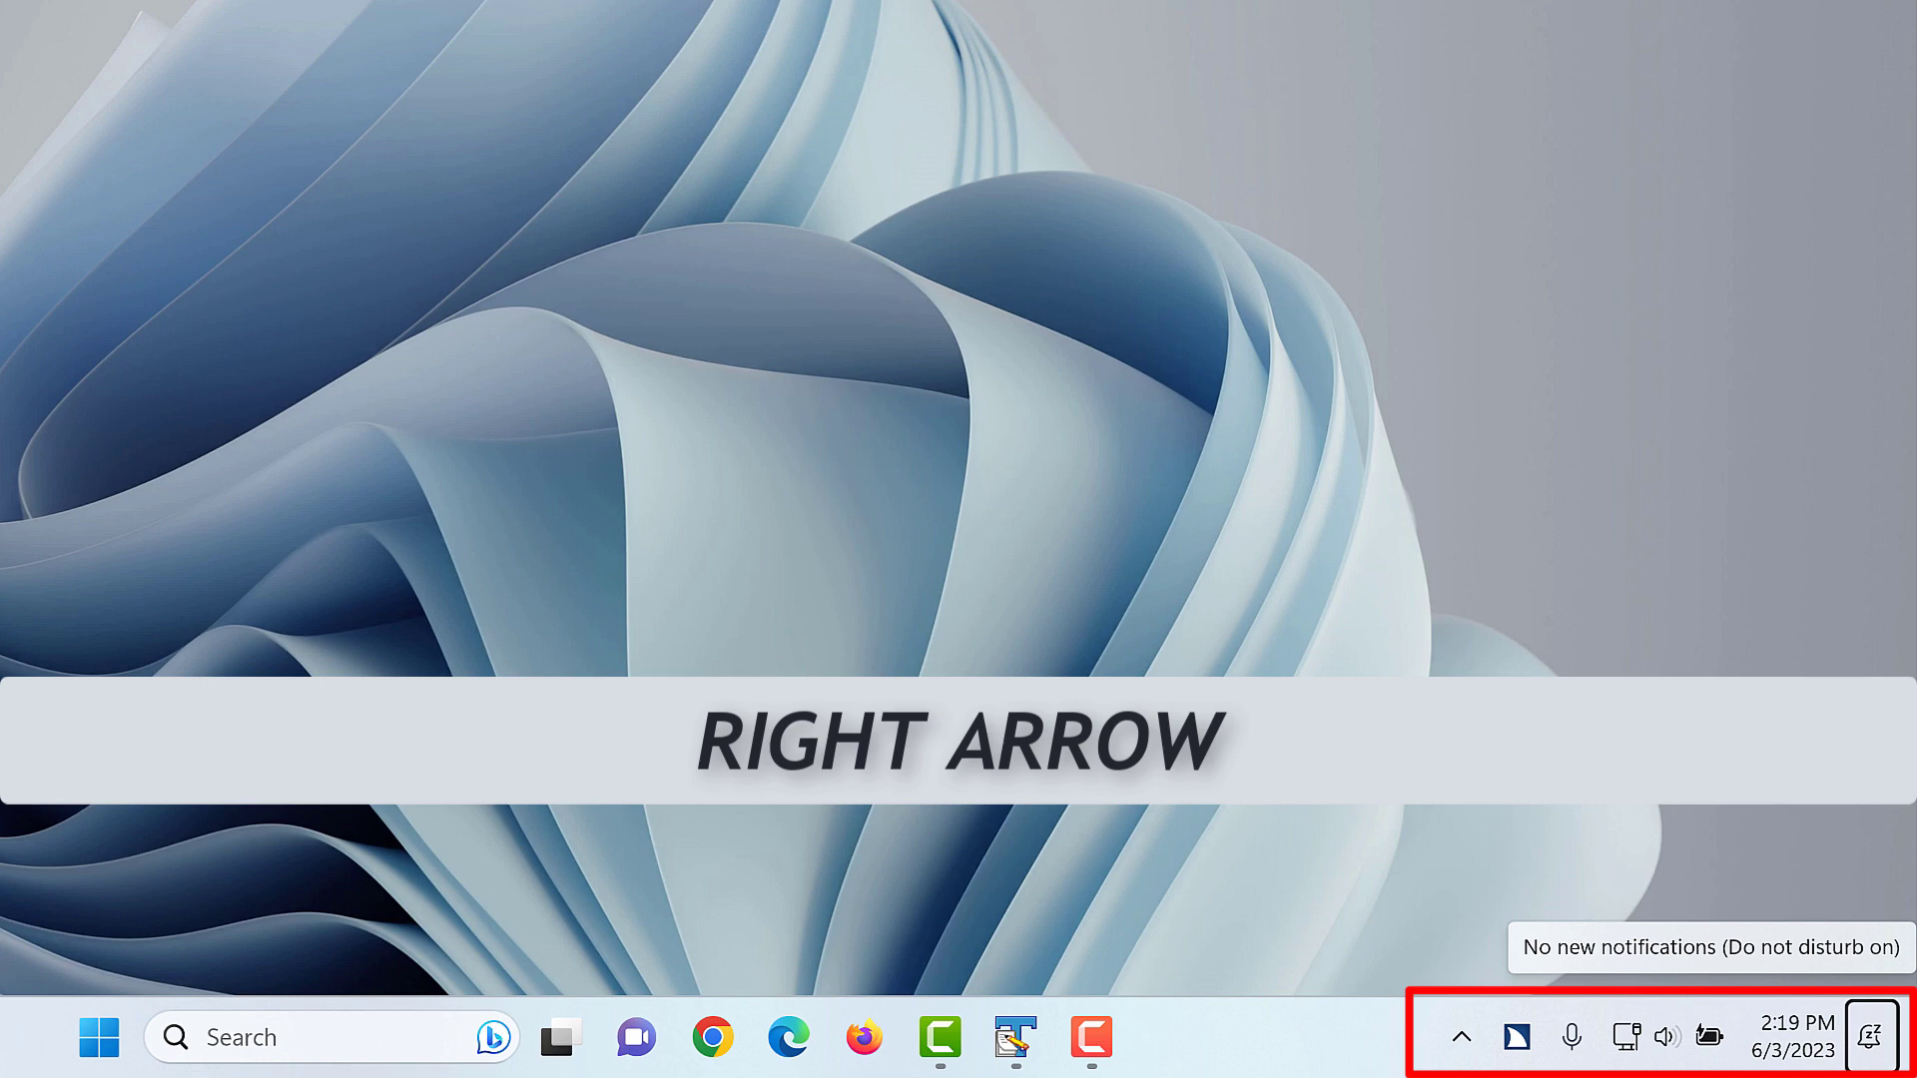
# Move past Show desktop, the last tray item, so focus wraps to the Show hidden icons chevron.
pyautogui.press('Right')
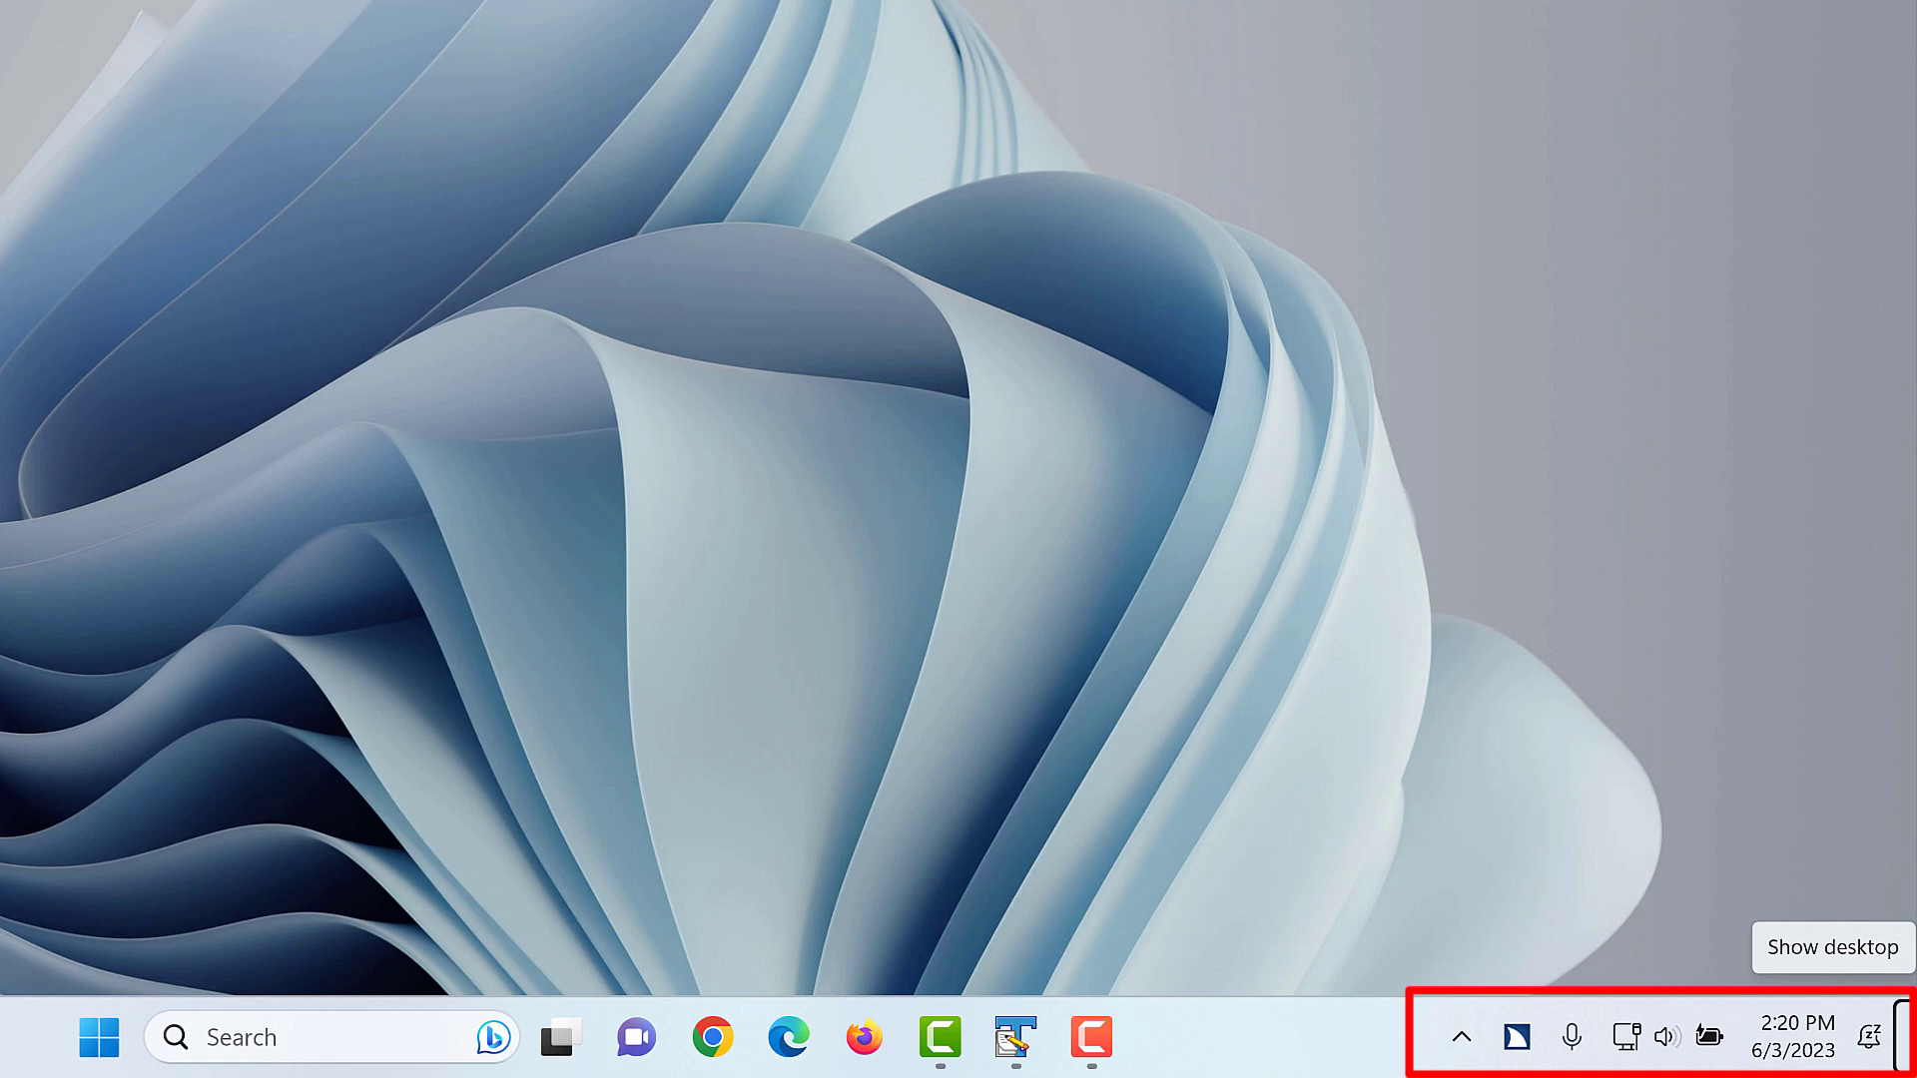
pyautogui.press('Right')
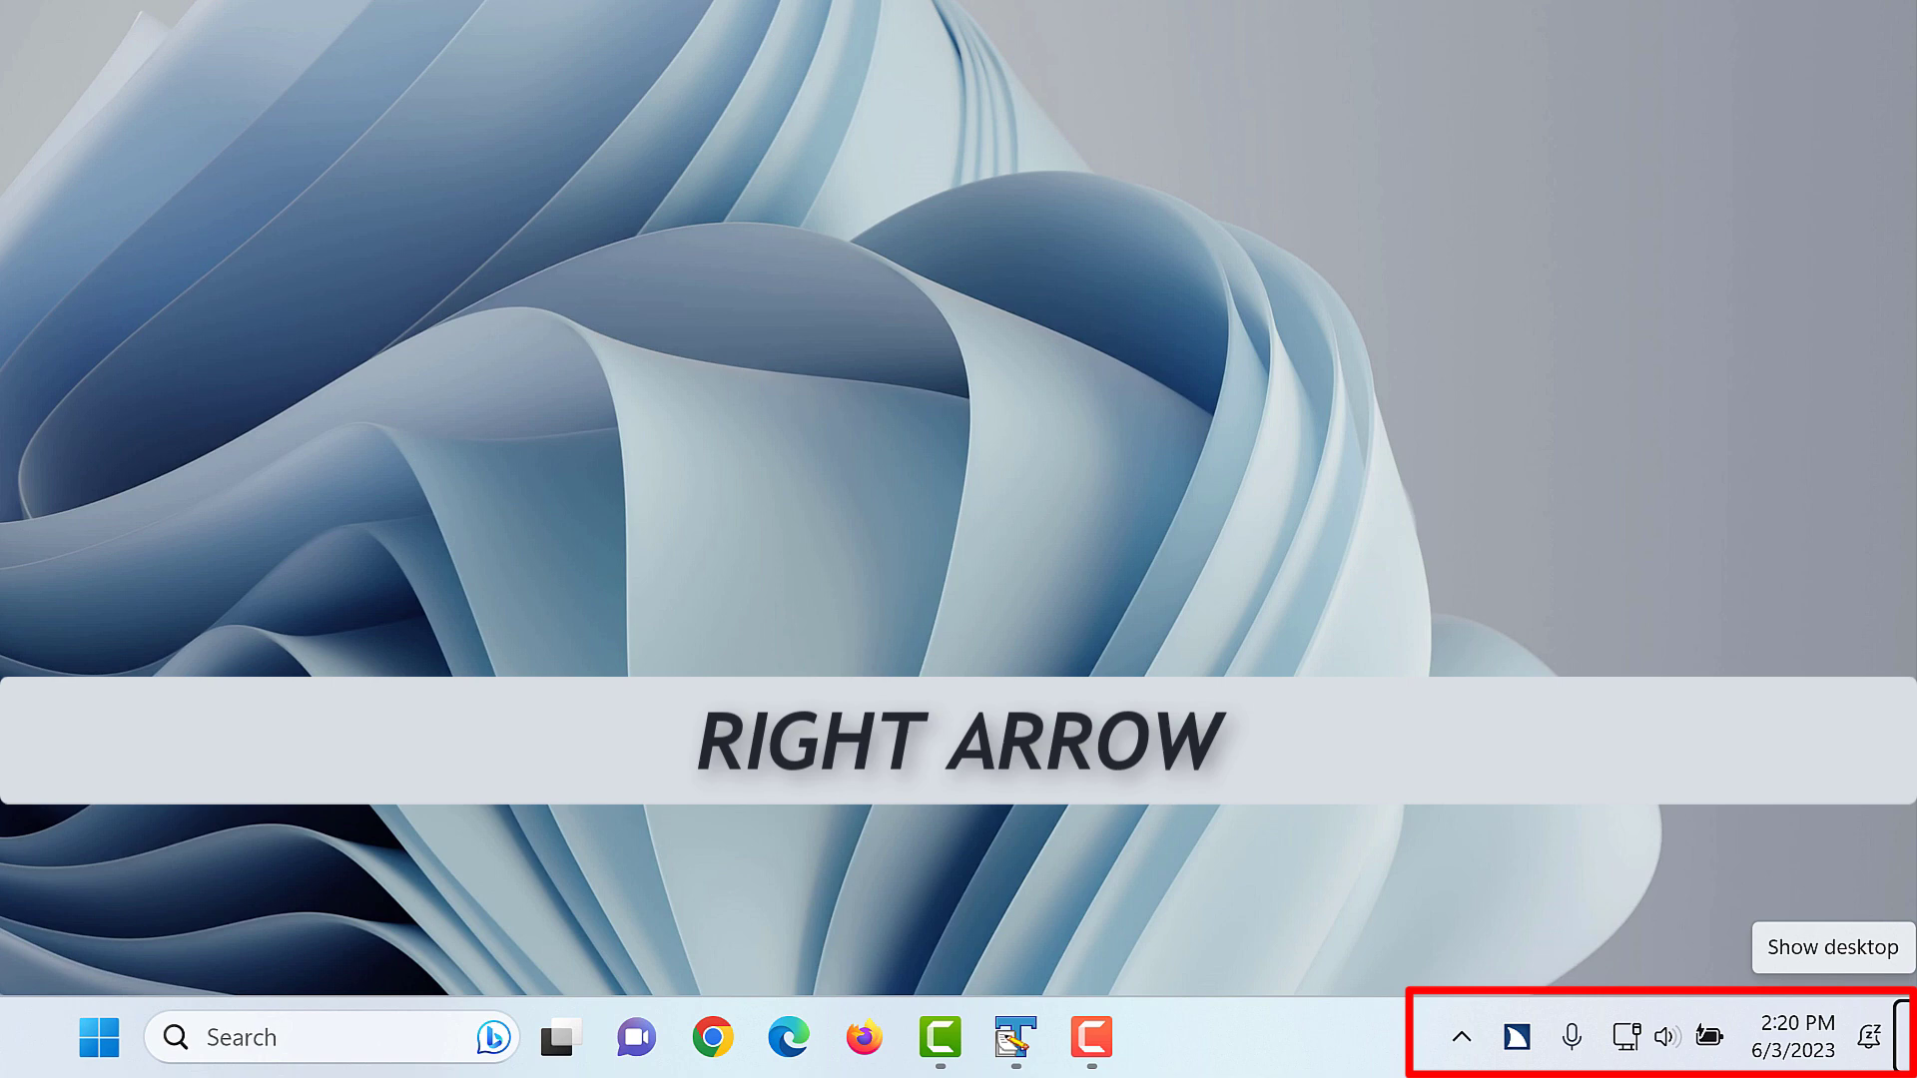
pyautogui.press('Right')
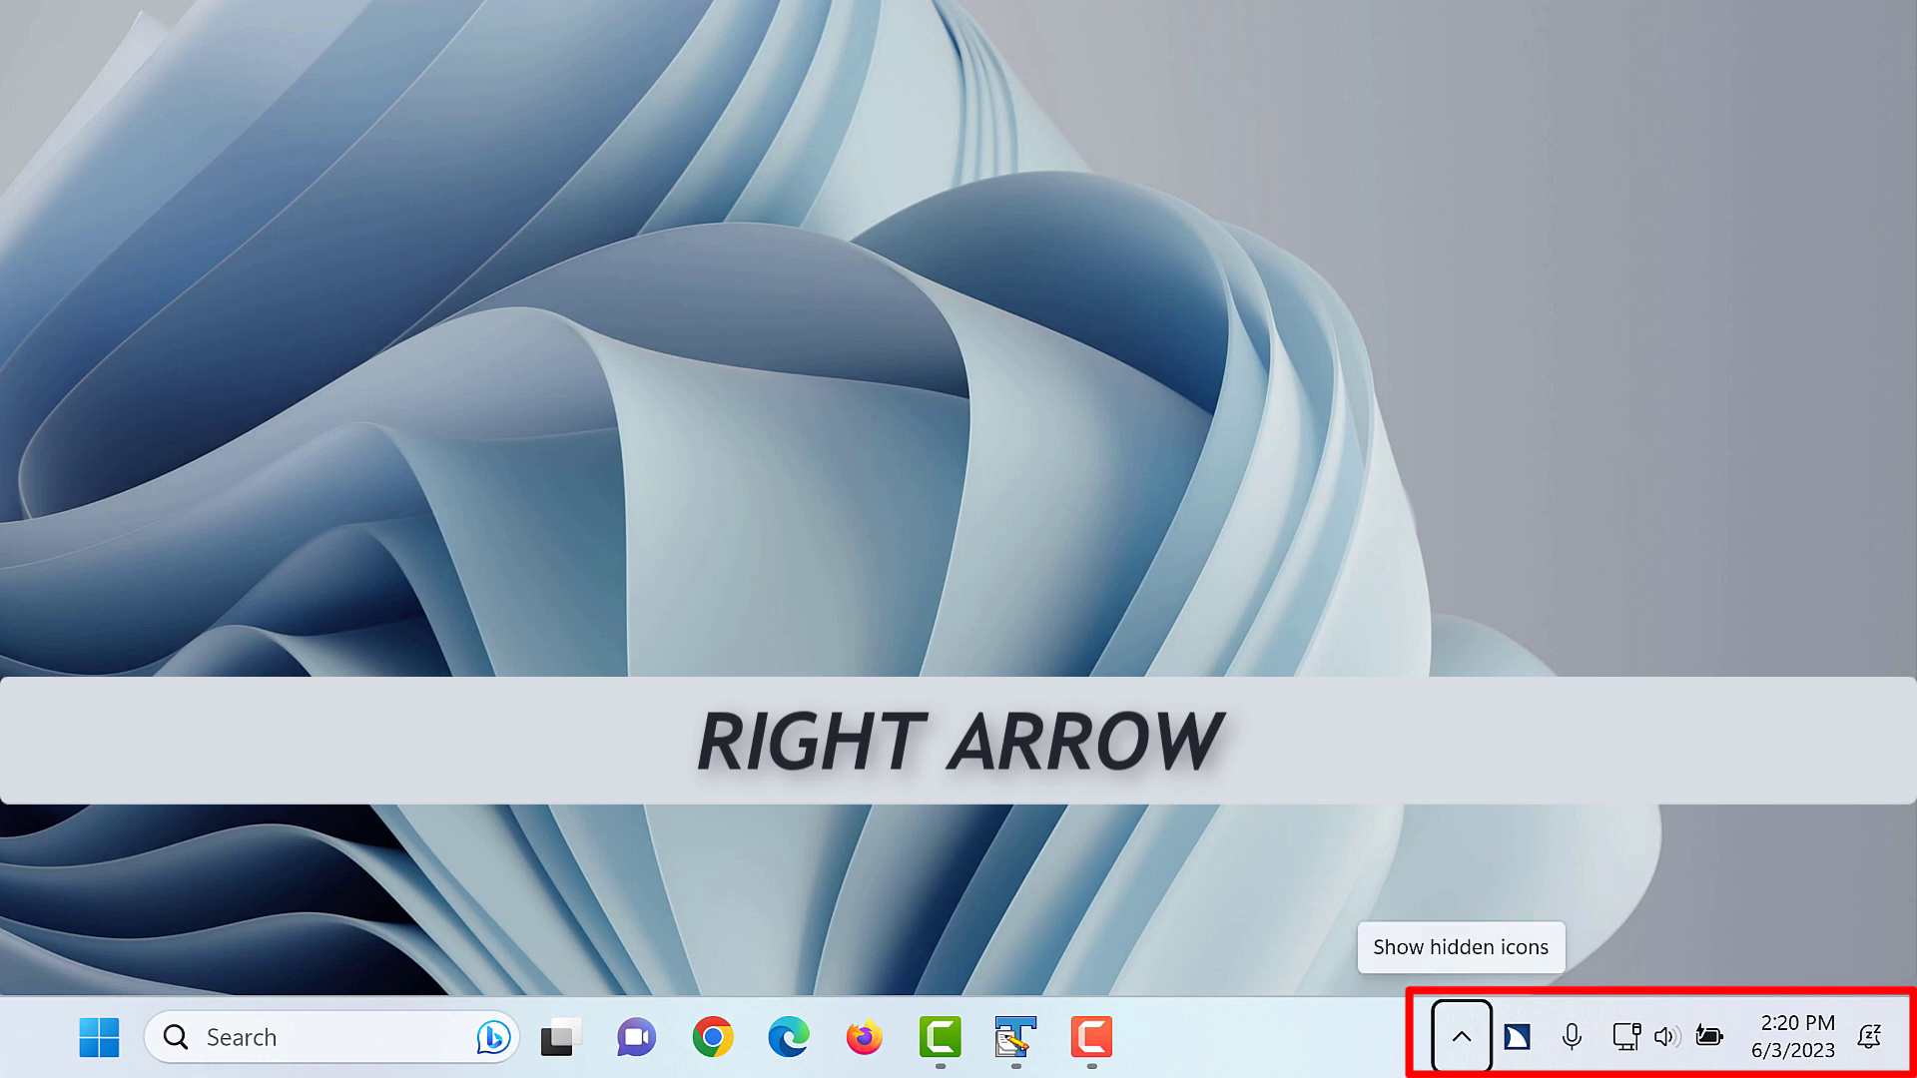
# Expand the hidden tray icons, browse past Intel Rapid Storage Technology to the Canon scanner selector, then close.
pyautogui.press('space')
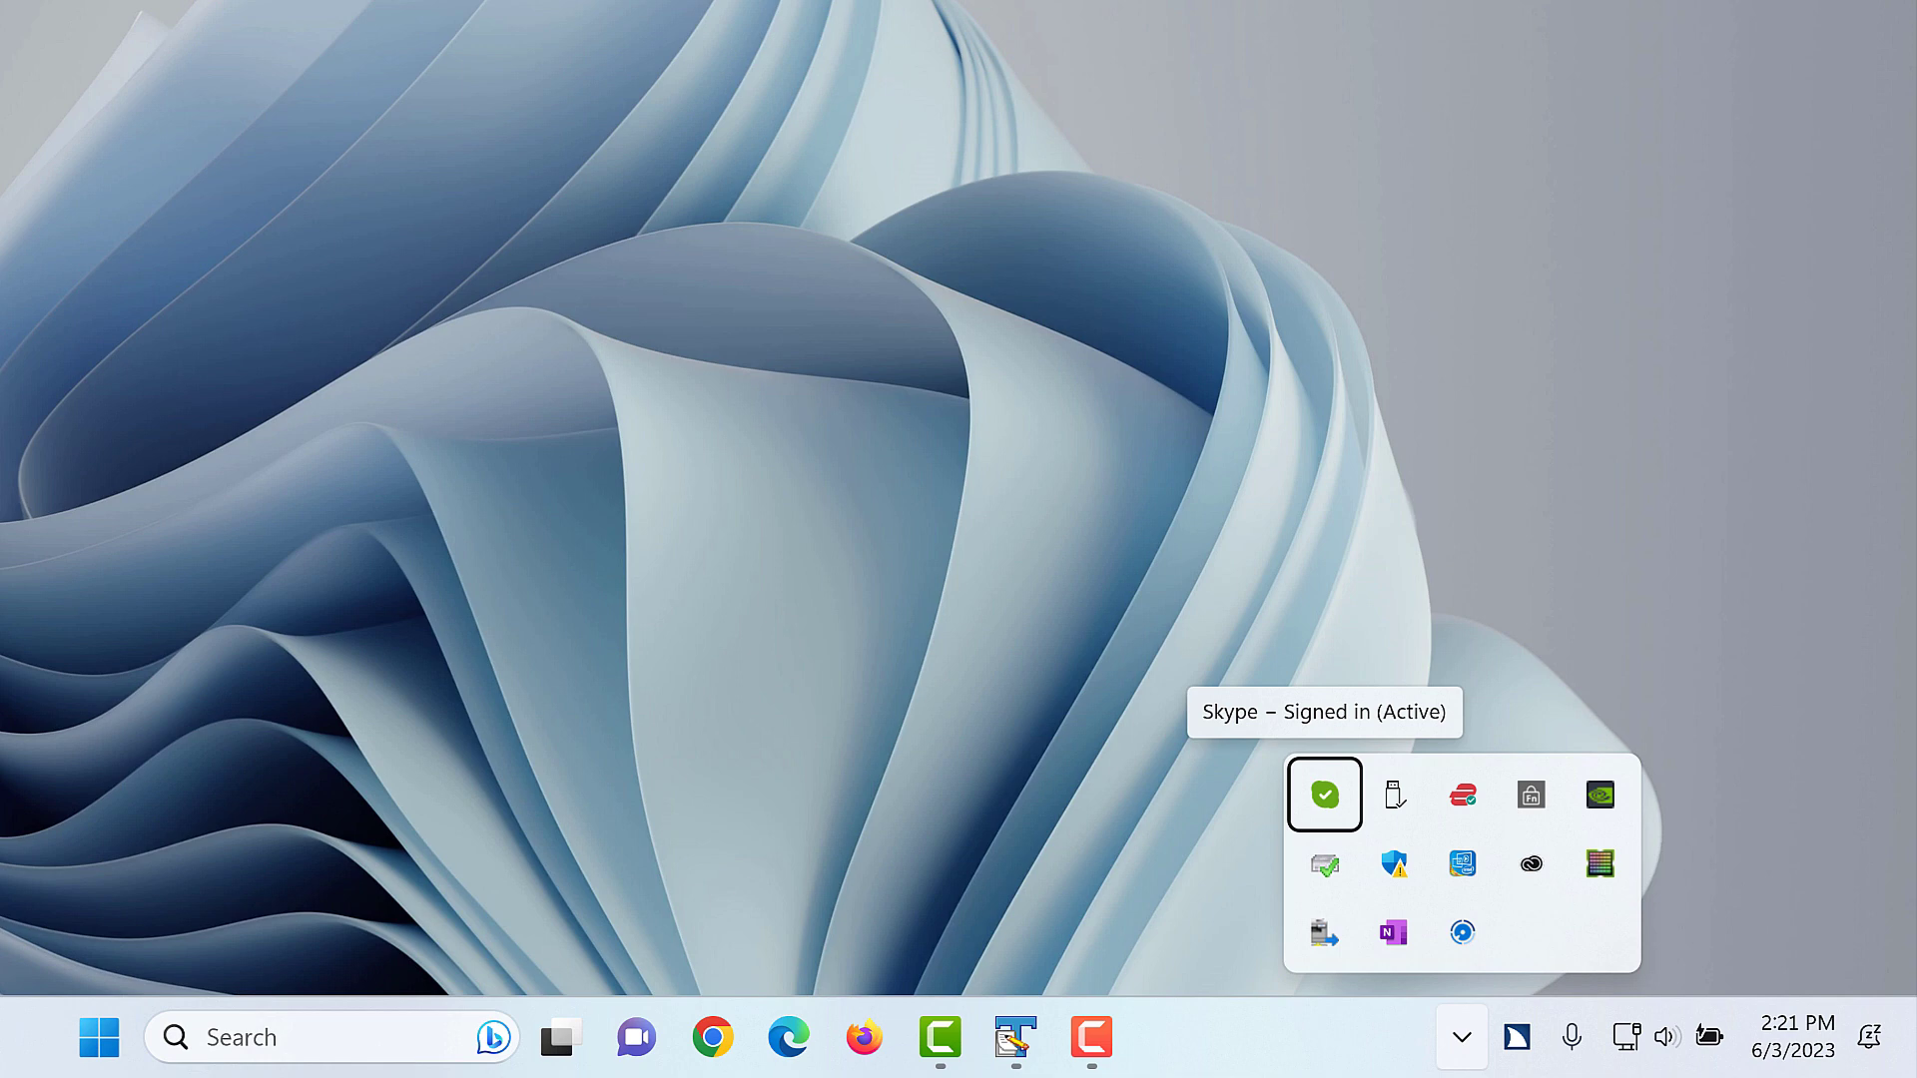
pyautogui.press('Down')
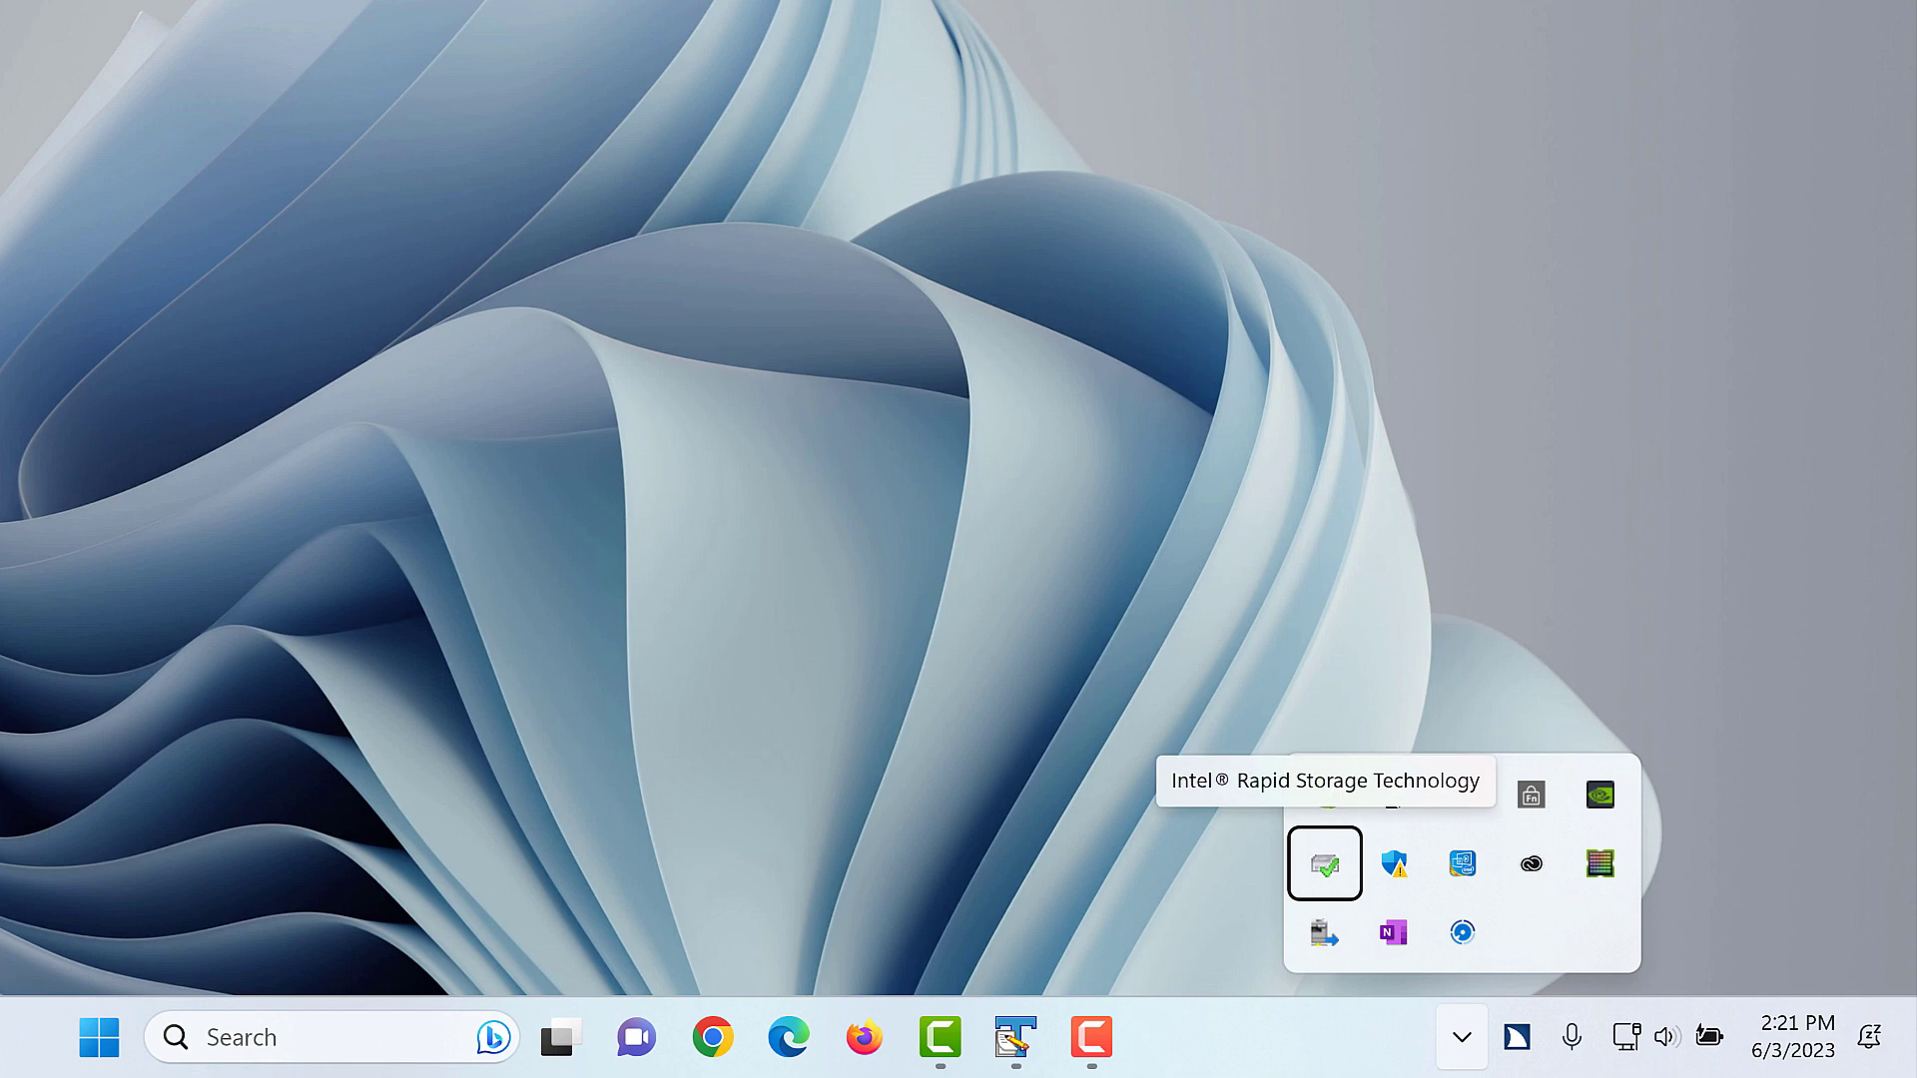
pyautogui.press('Down')
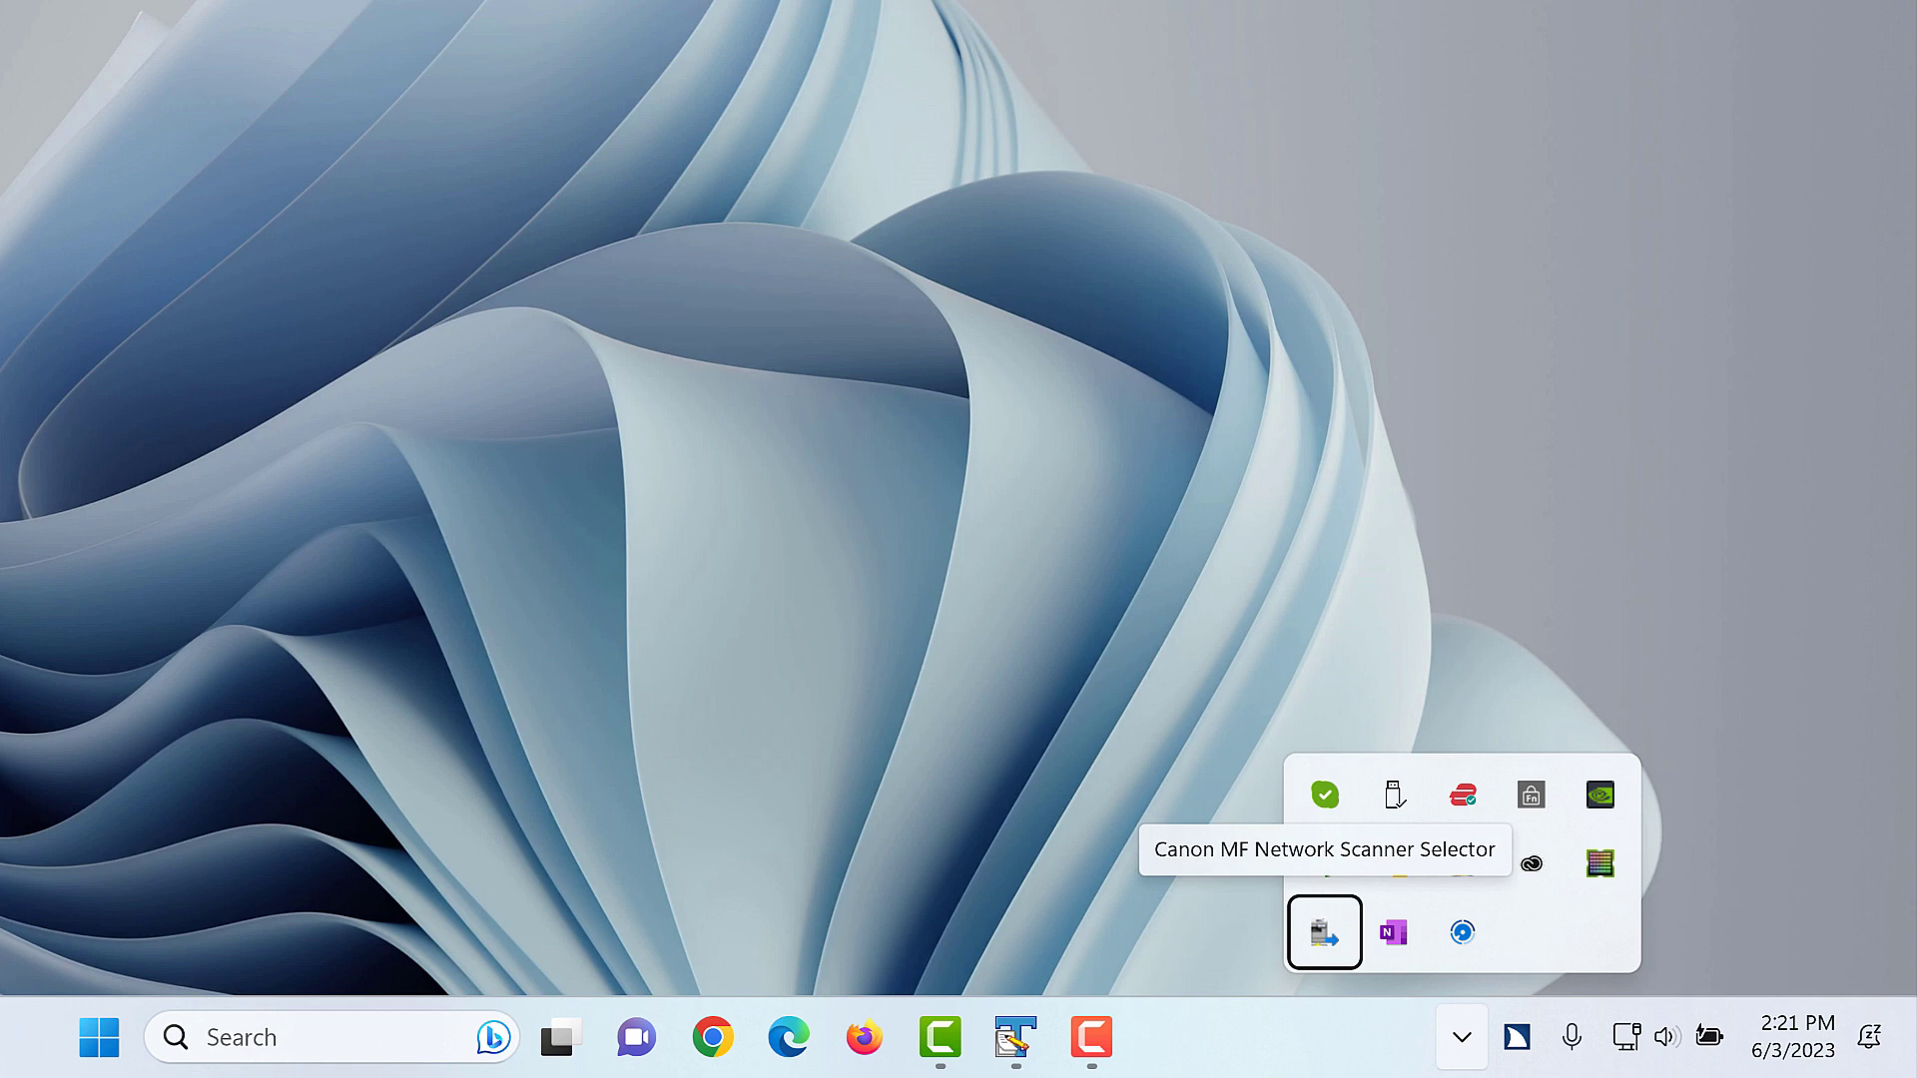
pyautogui.press('Escape')
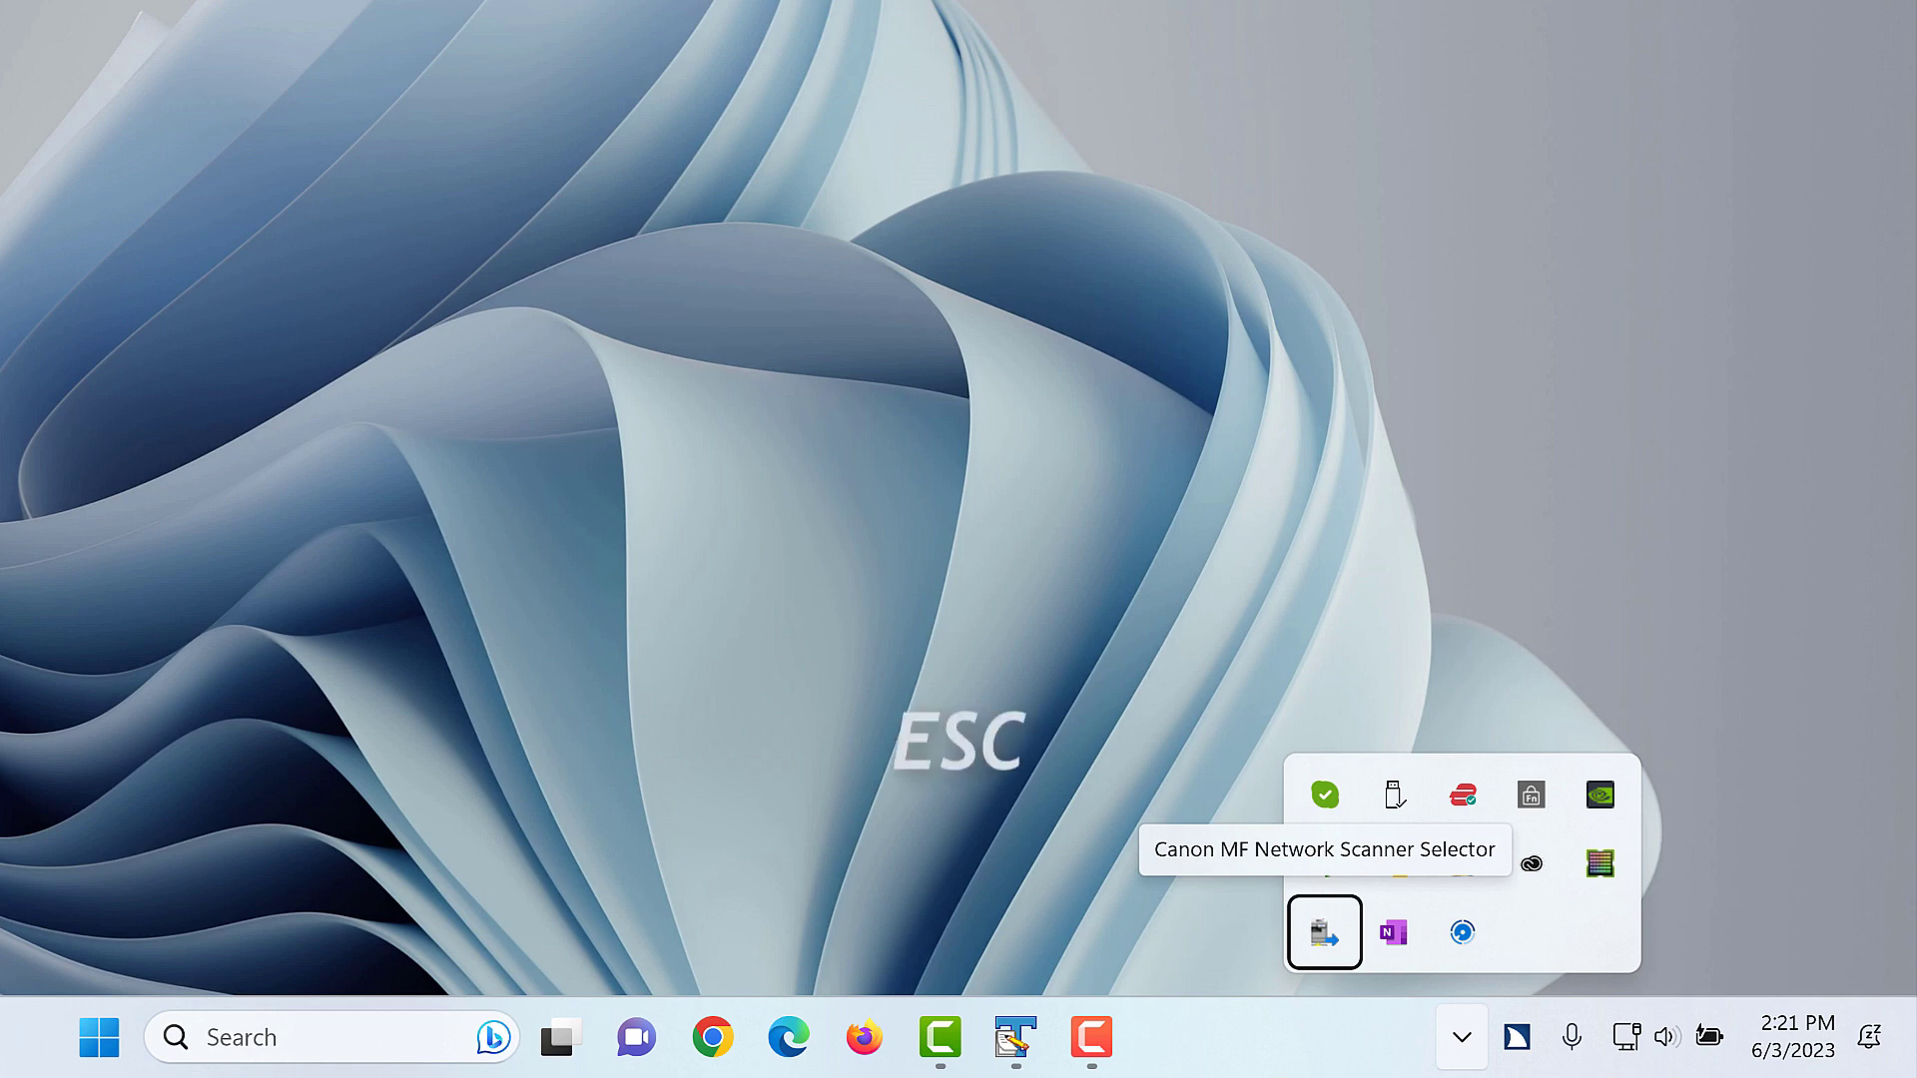
# Dismiss the hidden icons overflow and move focus out of the system tray.
pyautogui.press('Escape')
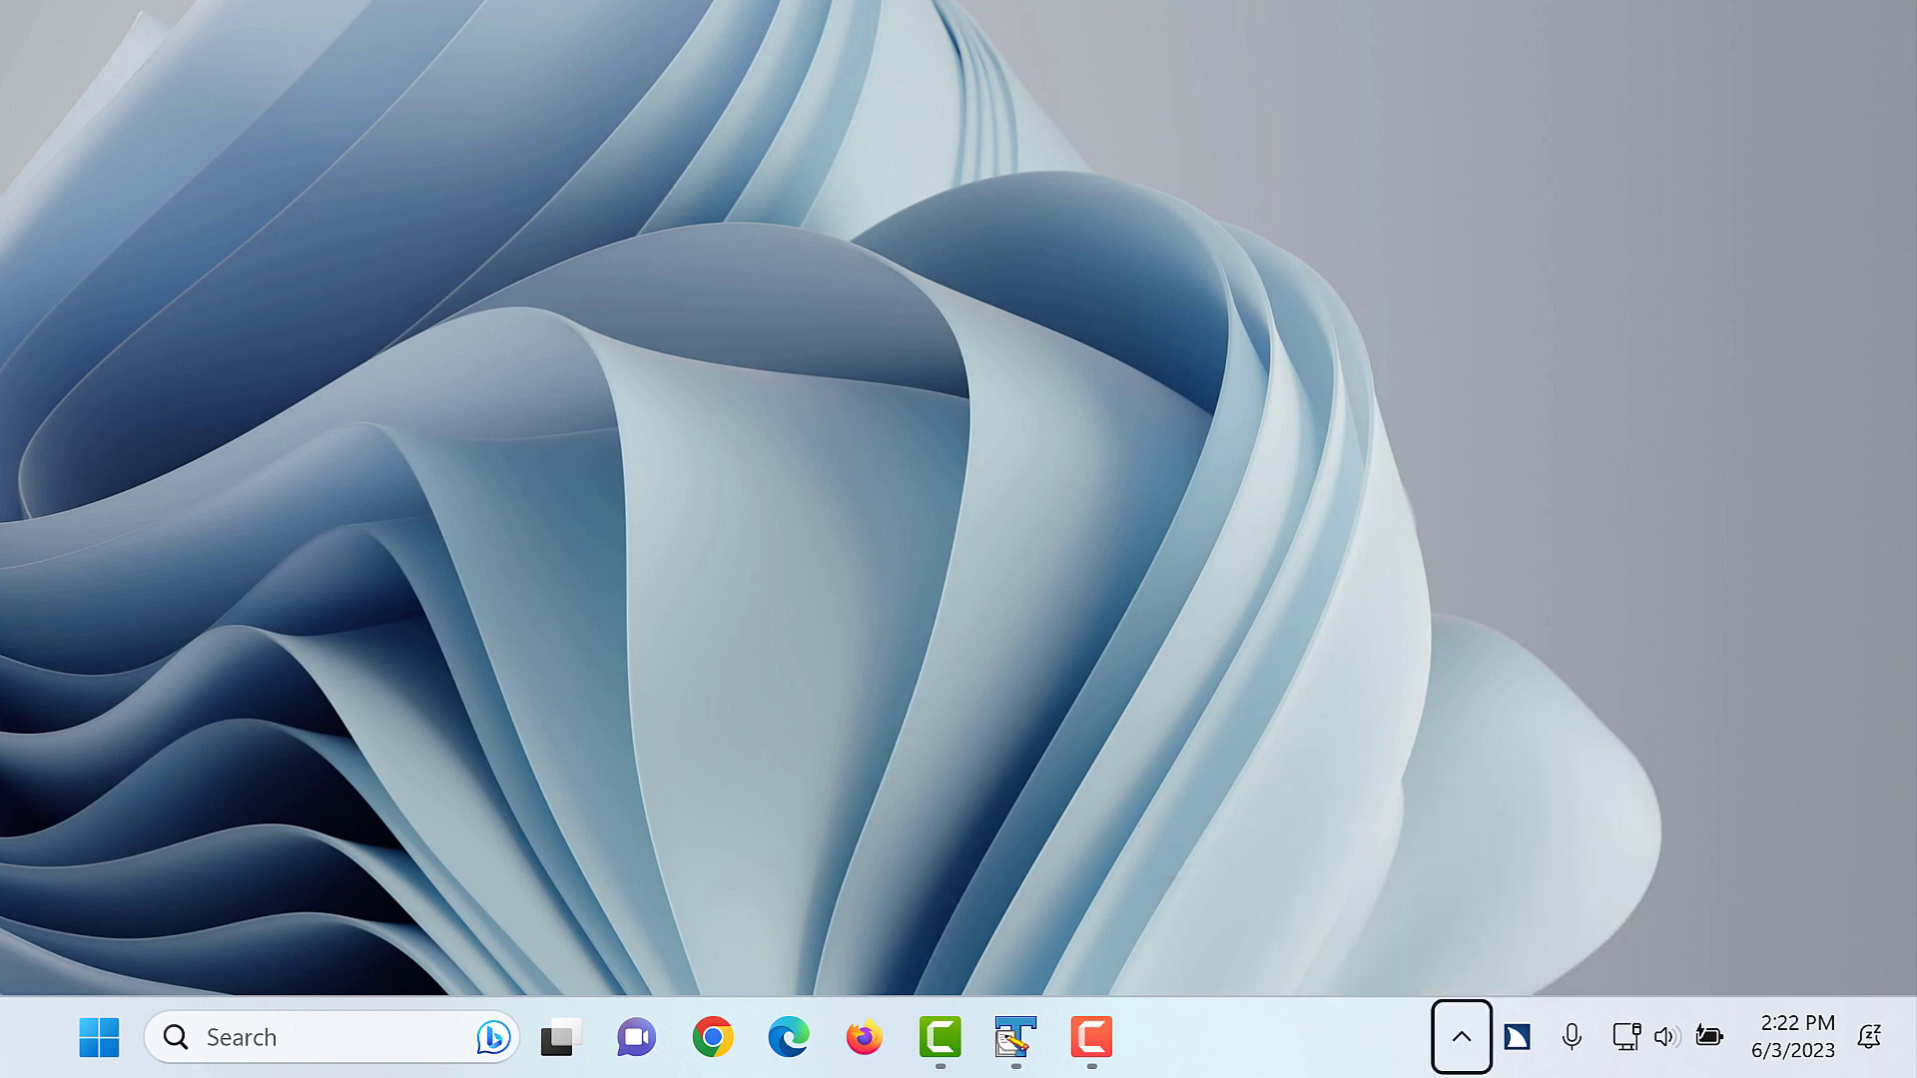
pyautogui.press('Tab')
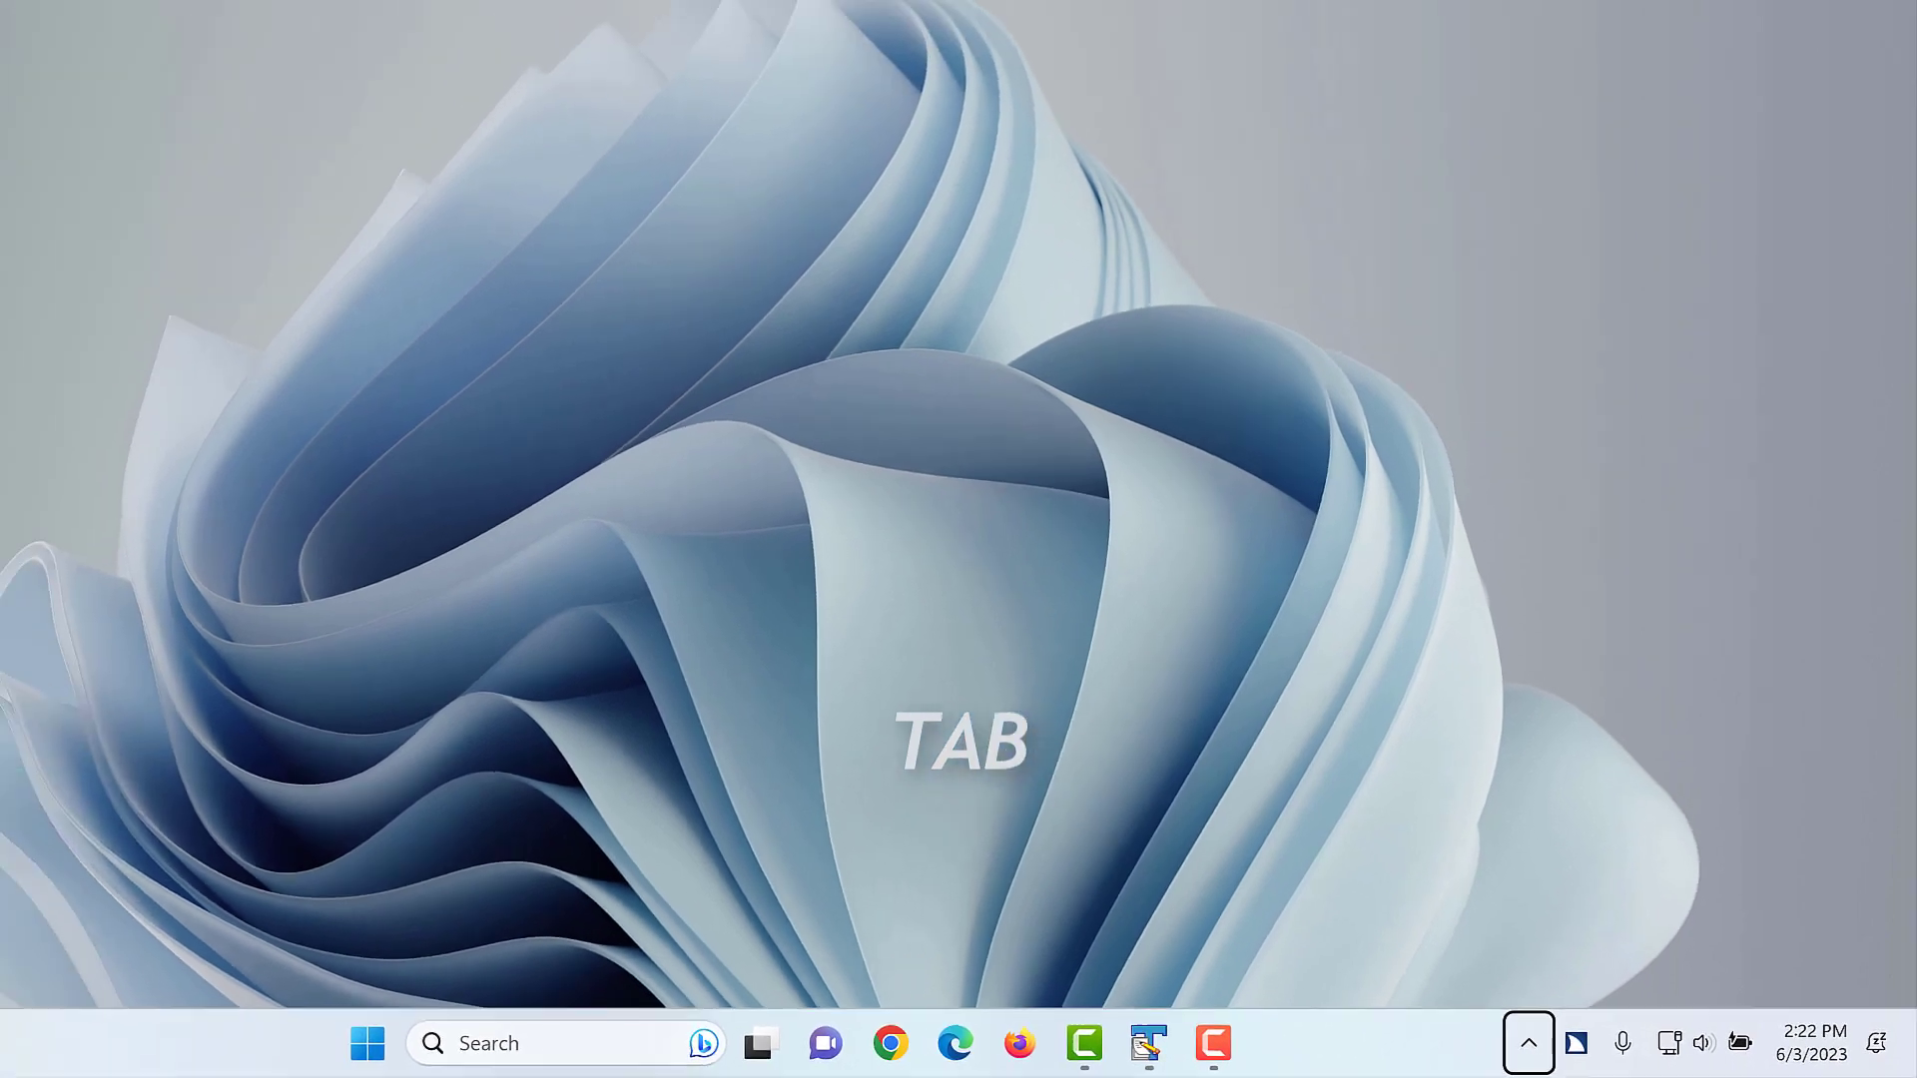